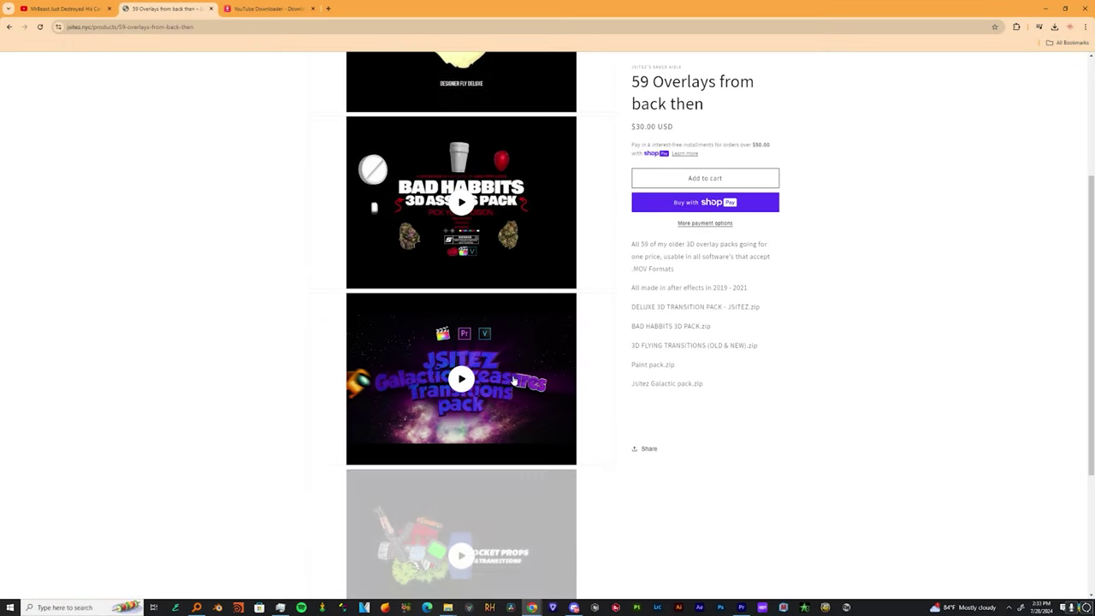
# - Look through the store's 59 Overlays, APPROVED TRANSACTION and Drill Essentials packs and their previews
pyautogui.scroll(-5, 513, 362)
pyautogui.scroll(5, 374, 416)
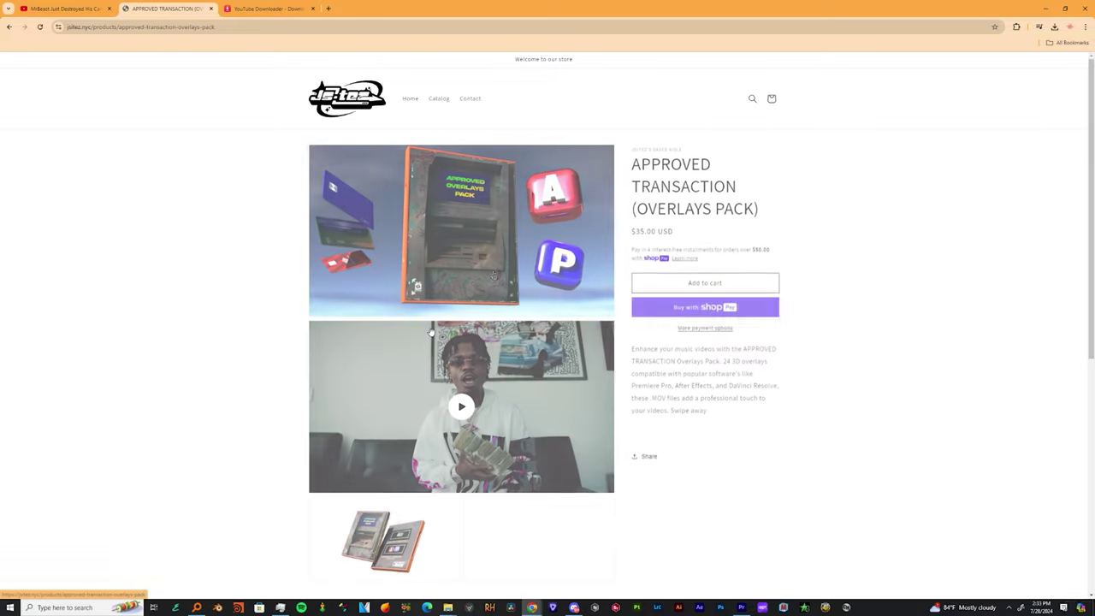
pyautogui.scroll(-3, 493, 282)
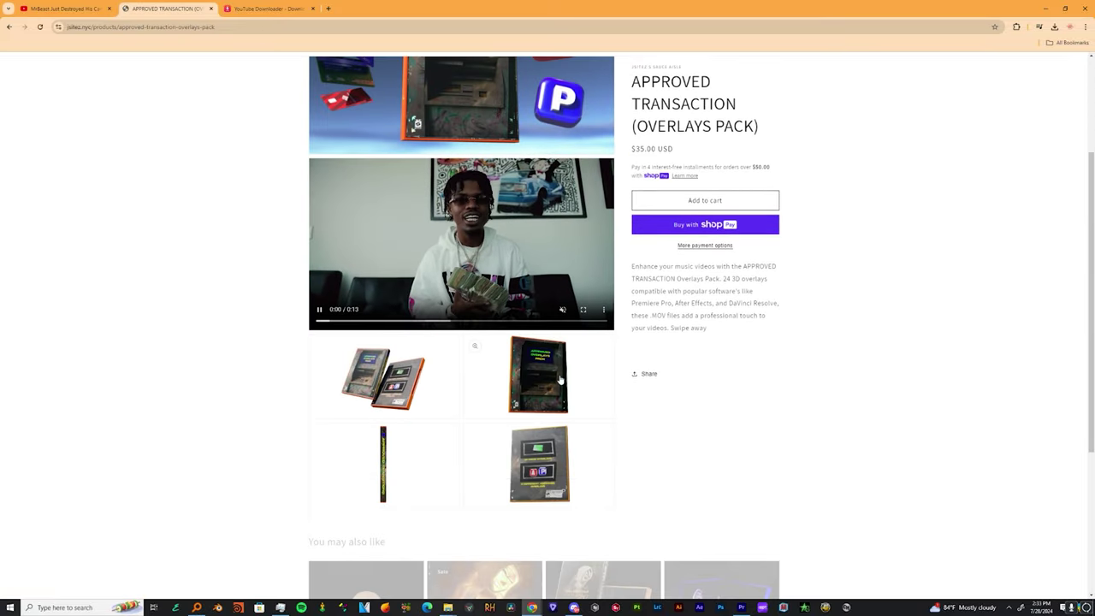
pyautogui.scroll(3, 493, 282)
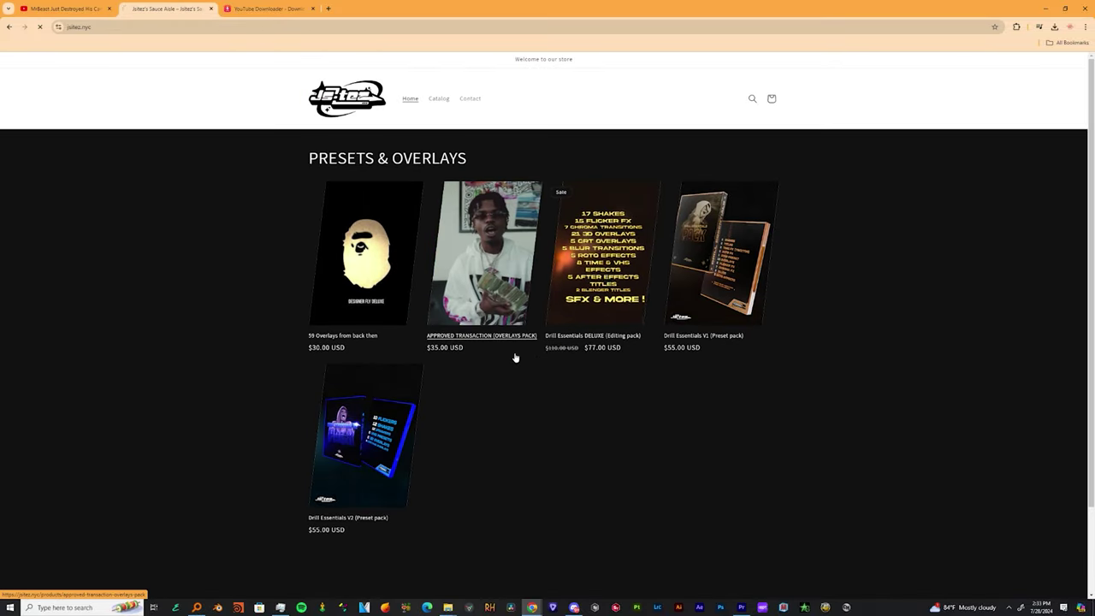
pyautogui.click(512, 351)
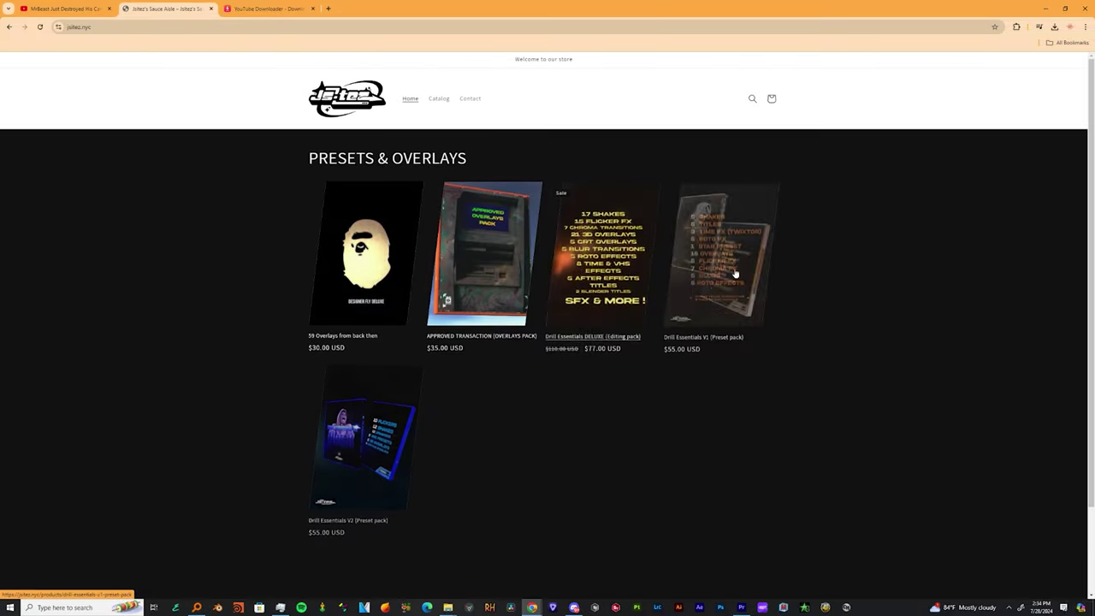
pyautogui.click(603, 257)
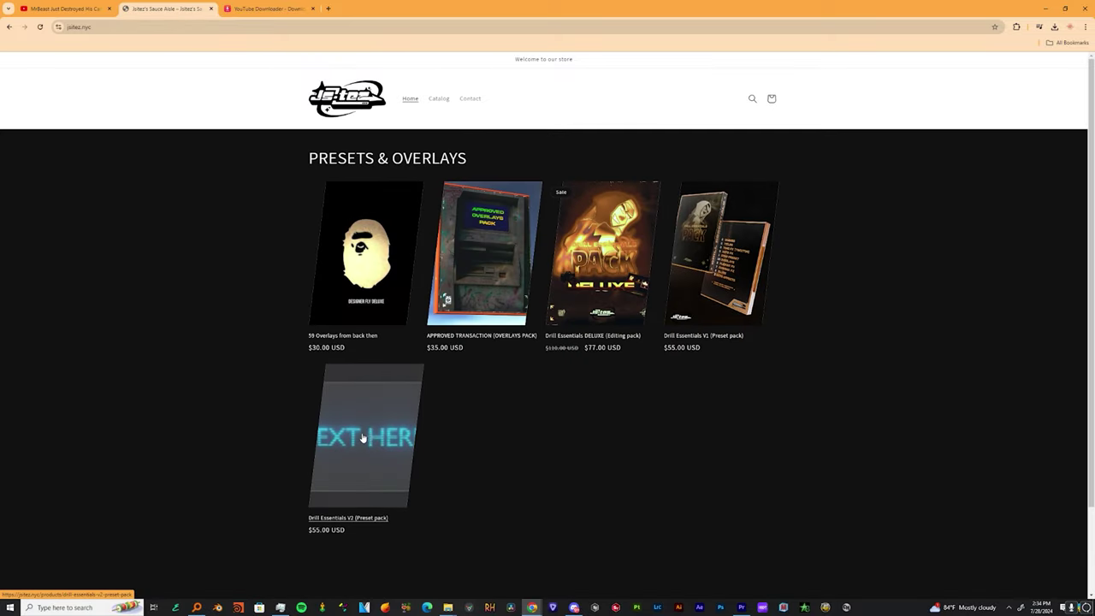
pyautogui.click(368, 432)
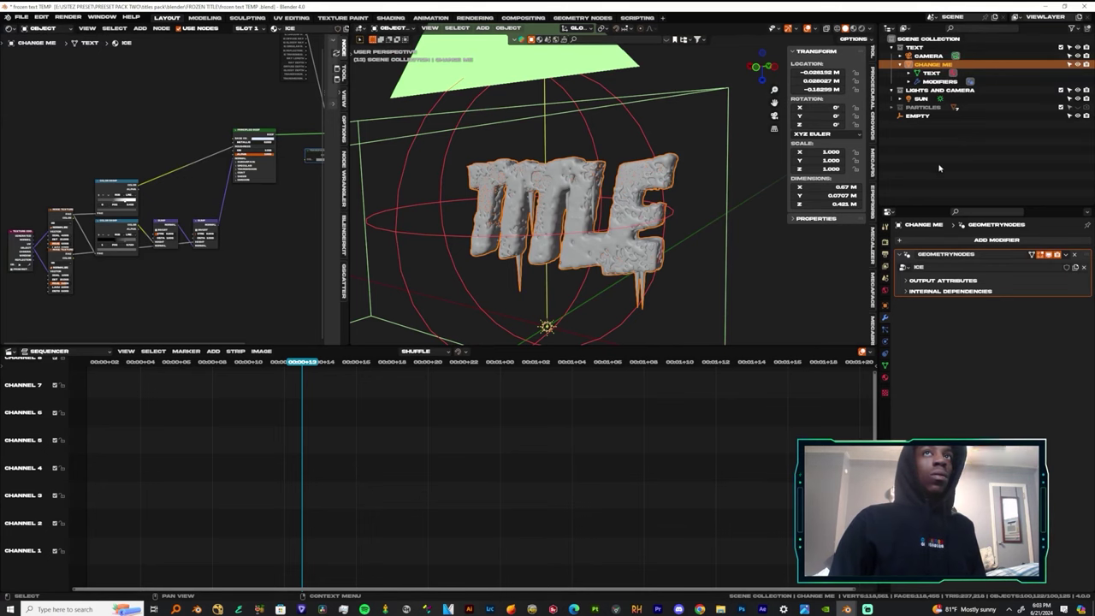
# - In Blender, inspect the frozen TITLE mesh from several angles and select it
pyautogui.hotkey('alt', 'a')
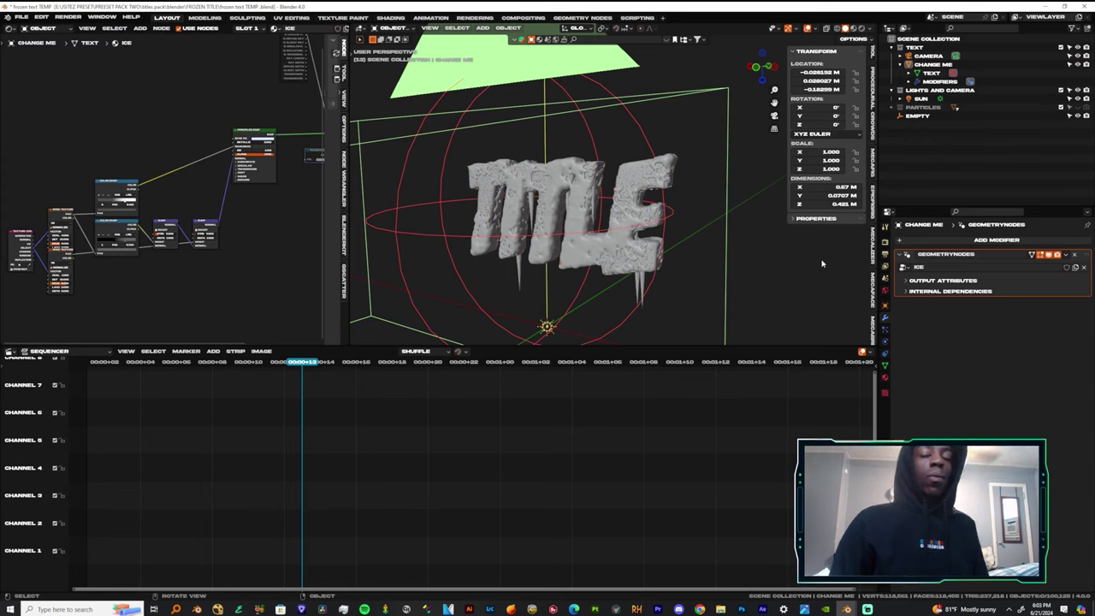
pyautogui.moveTo(461, 182); pyautogui.dragTo(547, 180, button='middle')
pyautogui.moveTo(658, 182); pyautogui.dragTo(735, 255, button='middle')
pyautogui.click(690, 255)
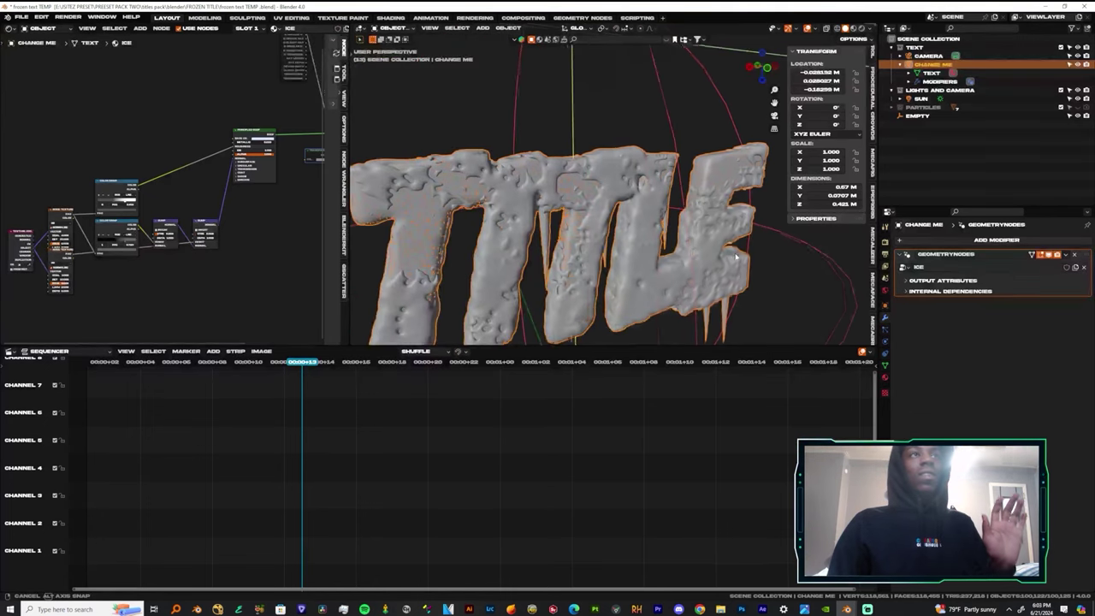
pyautogui.scroll(-4, 590, 224)
pyautogui.scroll(5, 583, 233)
pyautogui.scroll(-2, 583, 234)
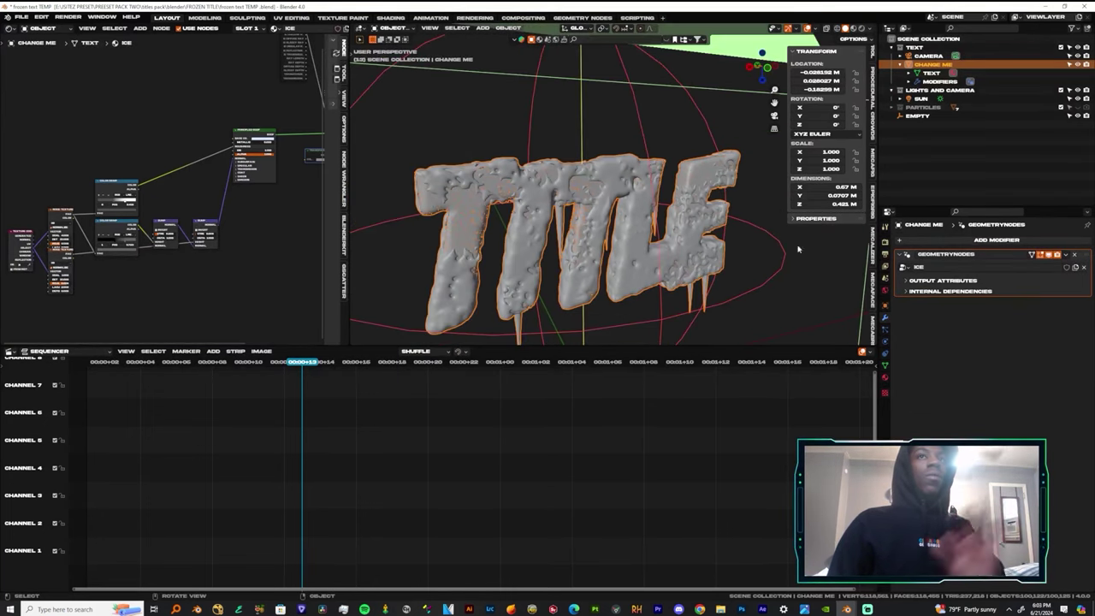
# - Look through the render, scene, world, object, physics and constraint properties with the CHANGE ME title selected
pyautogui.click(887, 244)
pyautogui.click(887, 266)
pyautogui.click(887, 277)
pyautogui.click(886, 290)
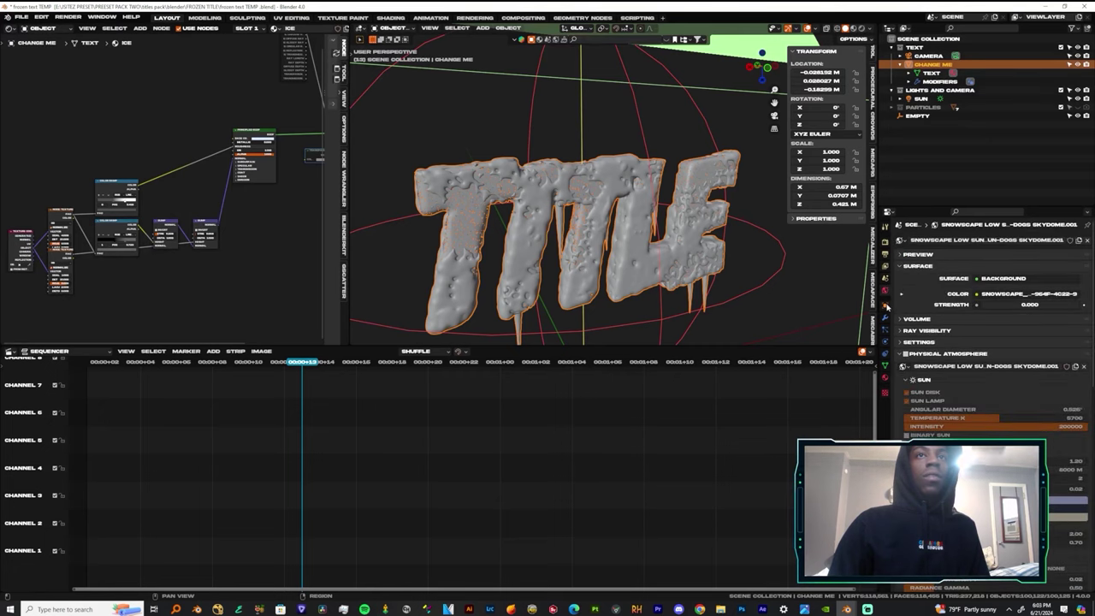
pyautogui.click(887, 306)
pyautogui.click(886, 318)
pyautogui.click(887, 330)
pyautogui.click(886, 353)
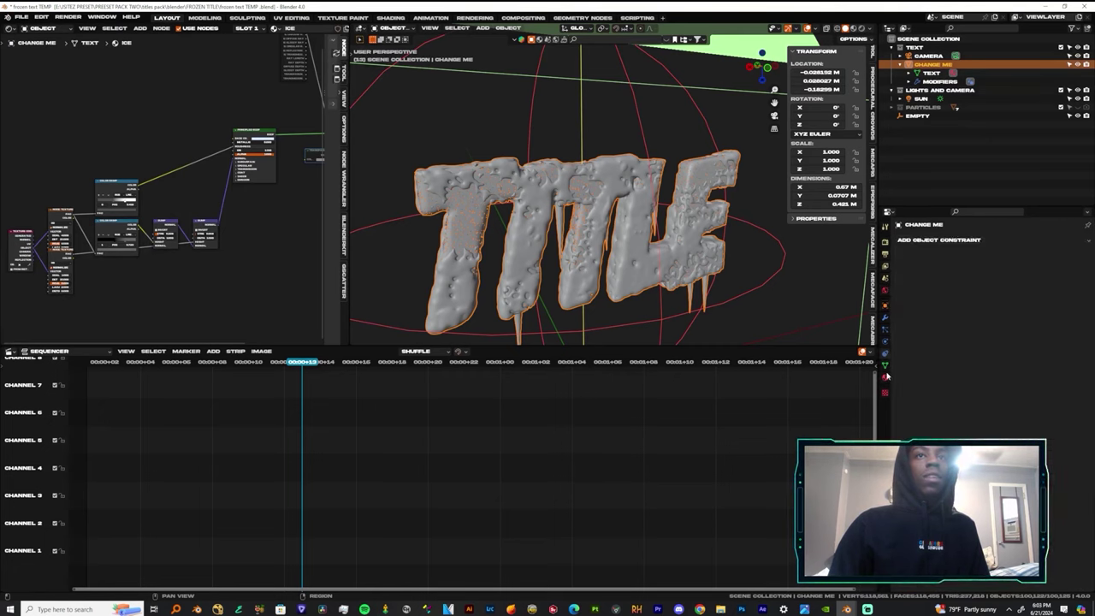
pyautogui.click(886, 392)
pyautogui.click(885, 365)
pyautogui.click(885, 352)
pyautogui.click(885, 340)
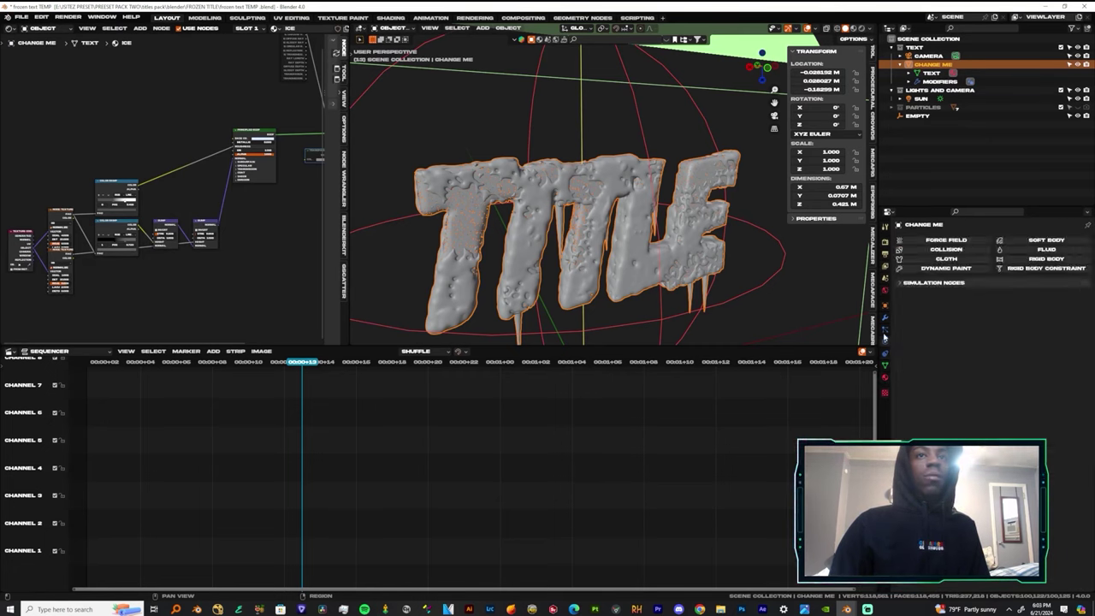
pyautogui.click(885, 328)
pyautogui.click(885, 318)
pyautogui.click(886, 306)
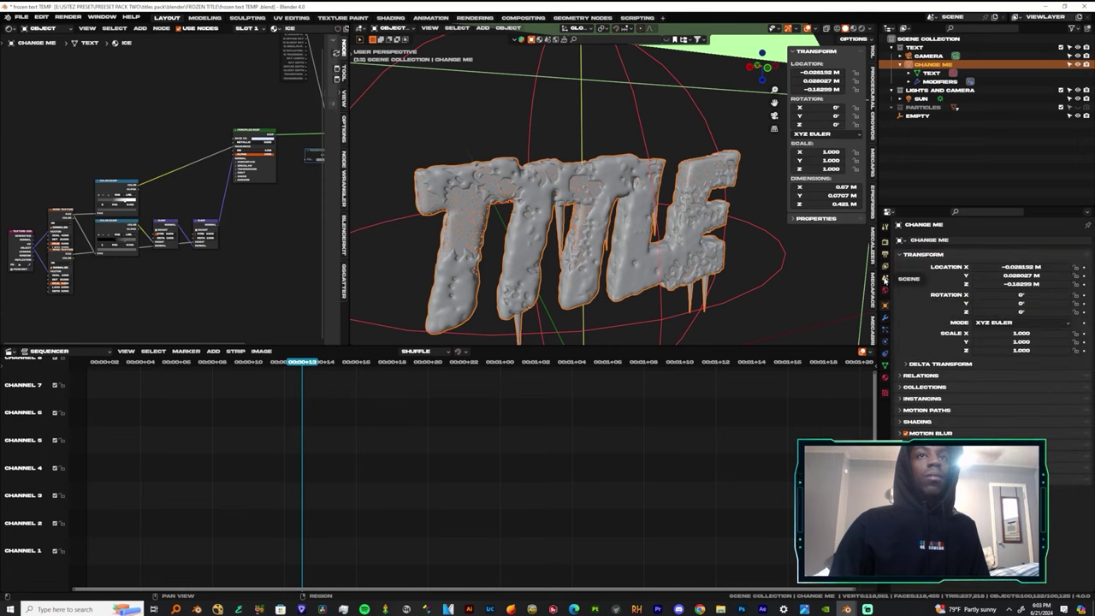
pyautogui.click(885, 291)
pyautogui.click(885, 306)
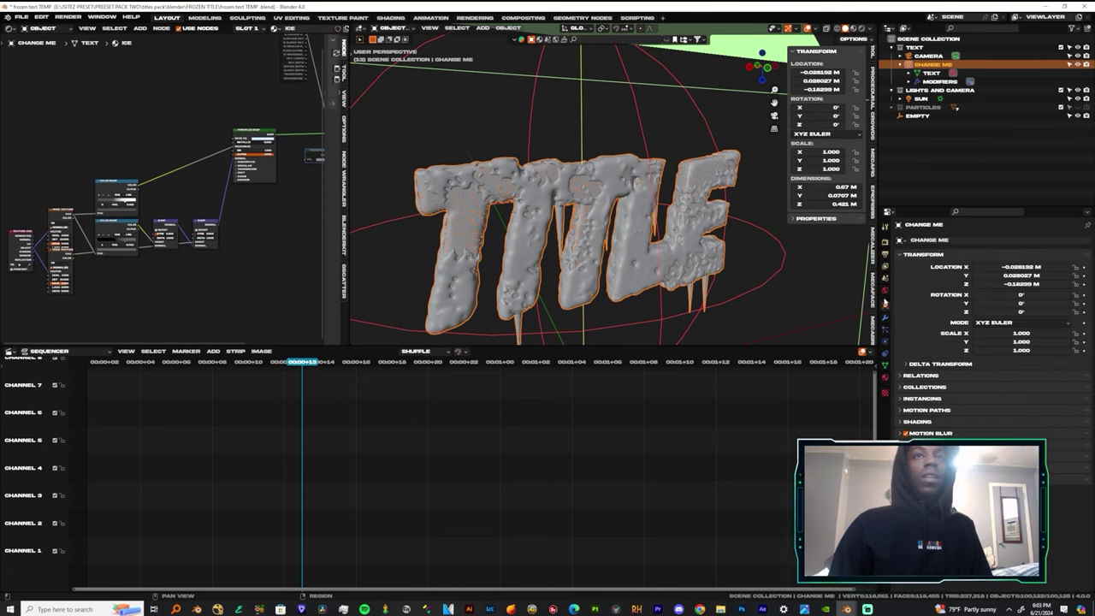
pyautogui.click(886, 243)
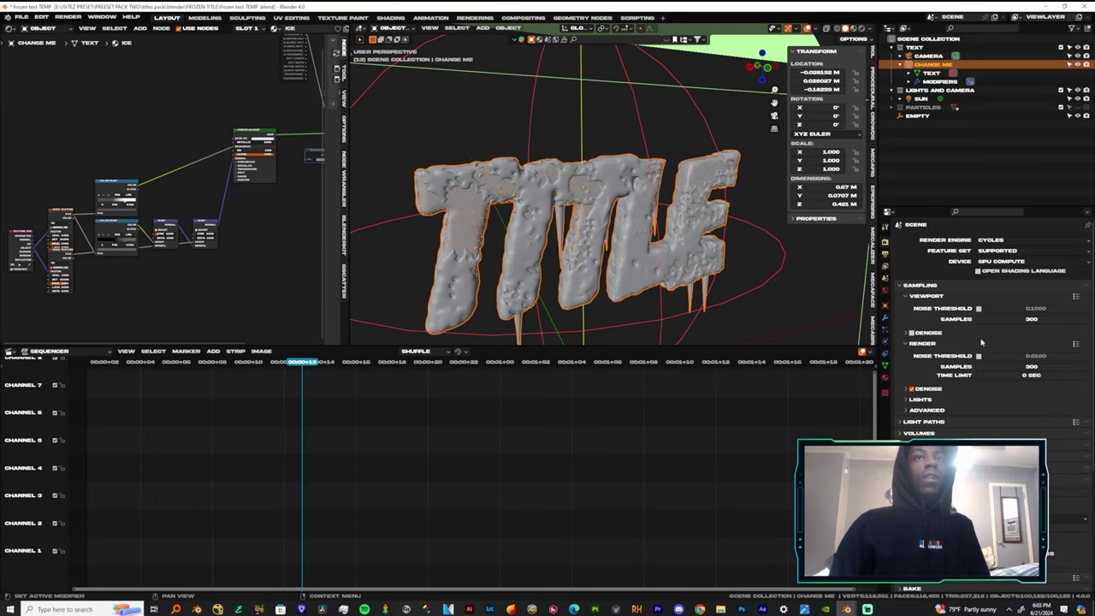
# - Turn off the viewport display of the title's ICE GeometryNodes modifier and inspect the plain letters
pyautogui.click(886, 318)
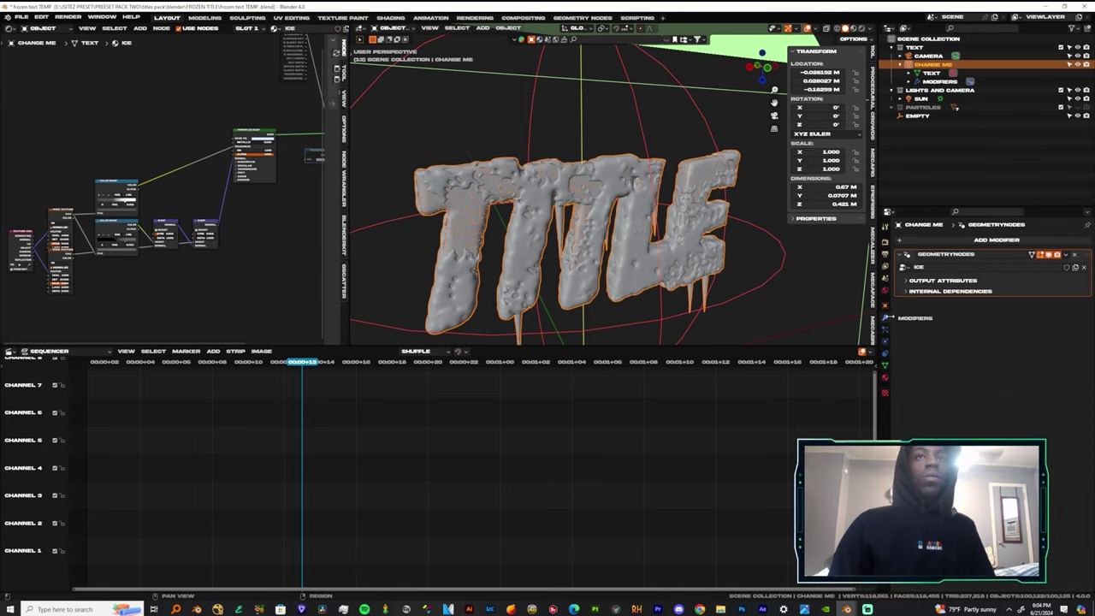
pyautogui.click(1066, 256)
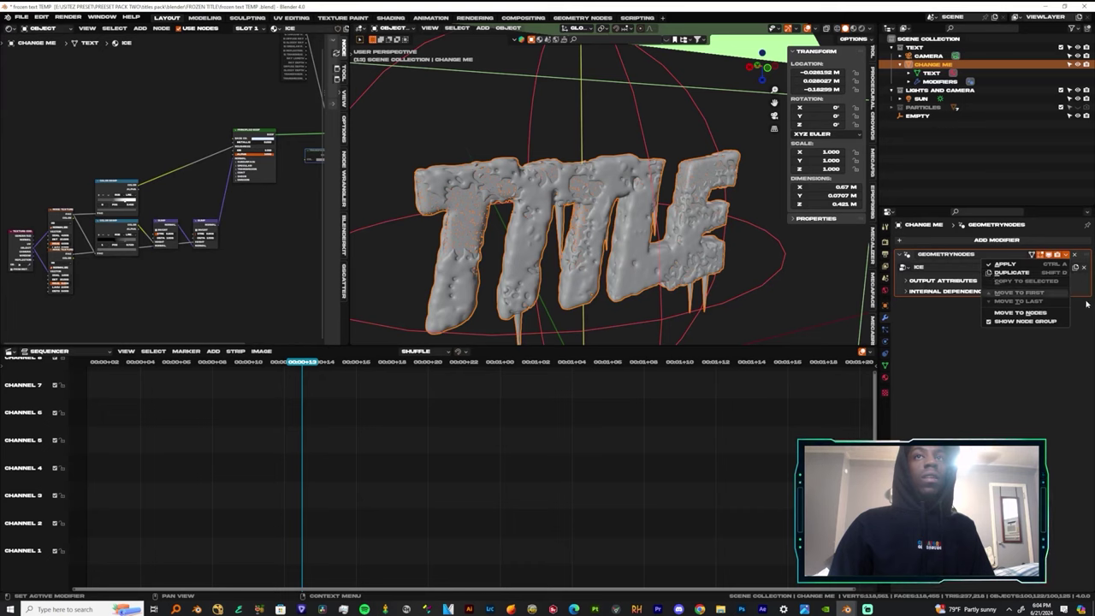
pyautogui.click(1049, 256)
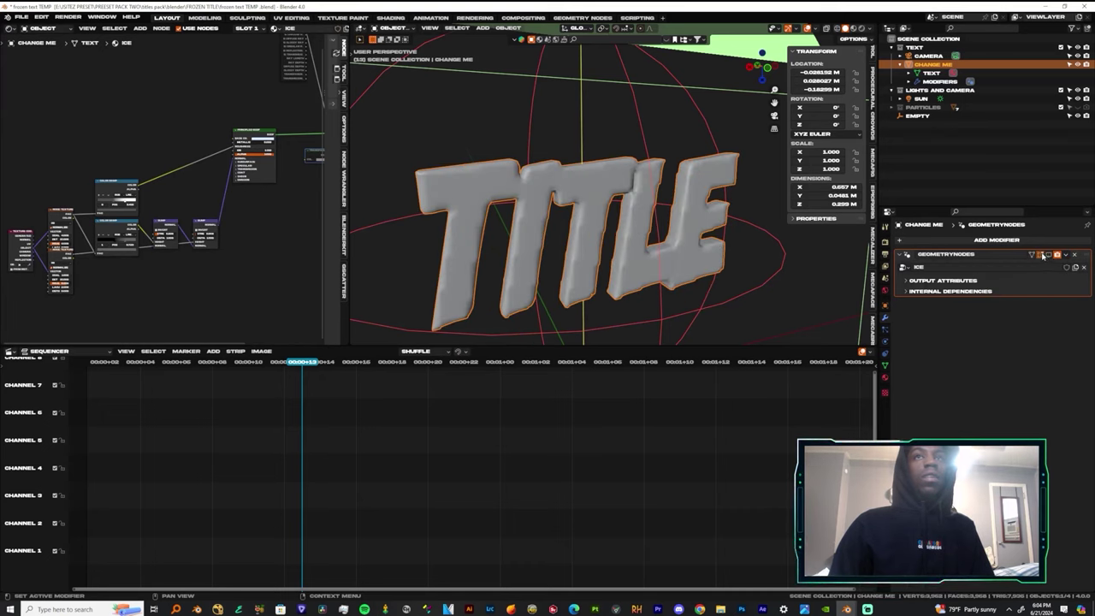
pyautogui.scroll(3, 638, 218)
pyautogui.moveTo(638, 218)
pyautogui.mouseDown(button='middle')
pyautogui.moveTo(745, 214)
pyautogui.moveTo(614, 178)
pyautogui.moveTo(621, 207)
pyautogui.moveTo(650, 206)
pyautogui.moveTo(593, 201)
pyautogui.moveTo(694, 215)
pyautogui.moveTo(624, 208)
pyautogui.mouseUp(button='middle')
pyautogui.scroll(-5, 638, 224)
pyautogui.scroll(5, 624, 208)
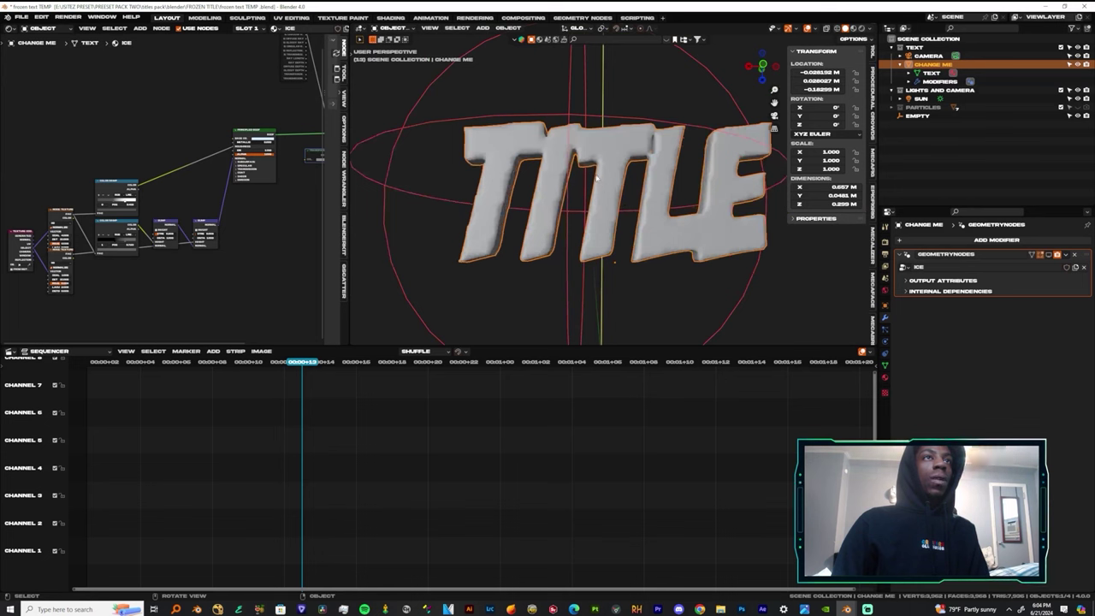
# - Snap the 3D cursor to a vertex on the front of the title's middle T
pyautogui.press('Tab')
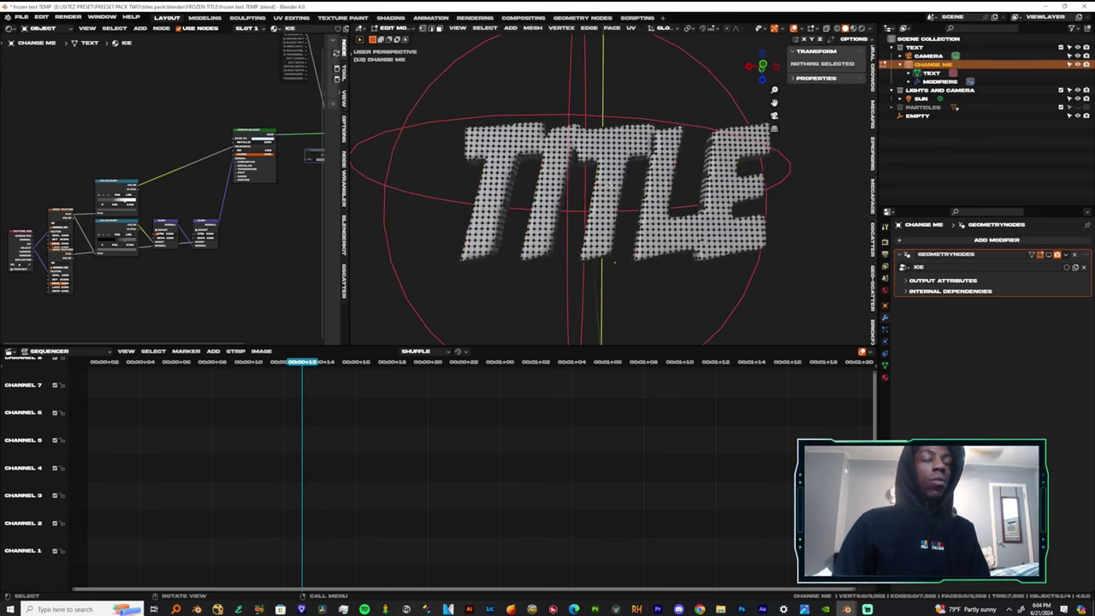
pyautogui.click(608, 184)
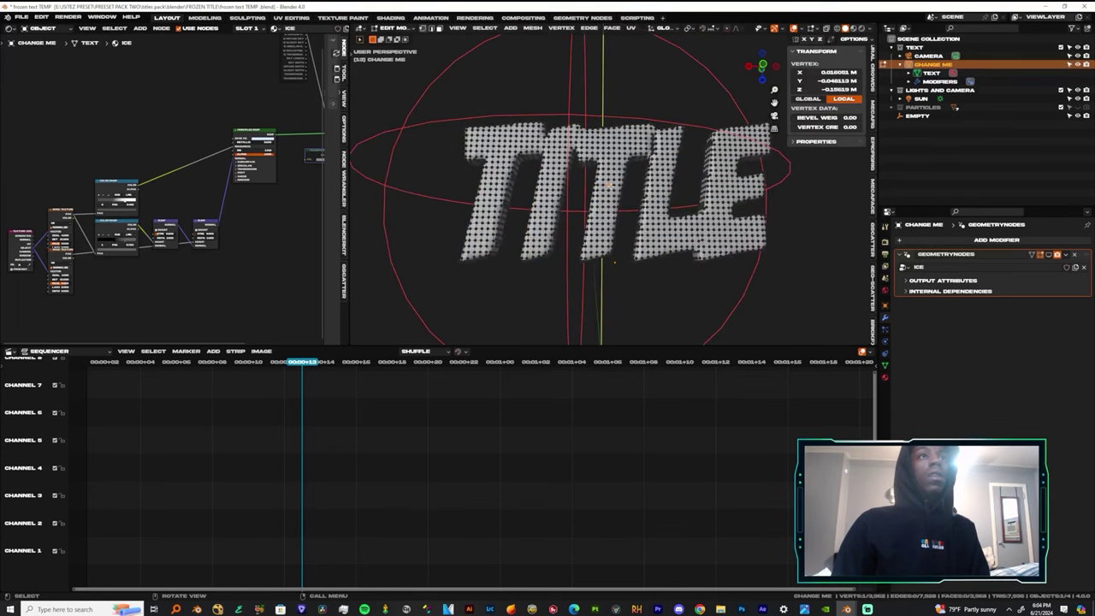
pyautogui.hotkey('shift', 's')
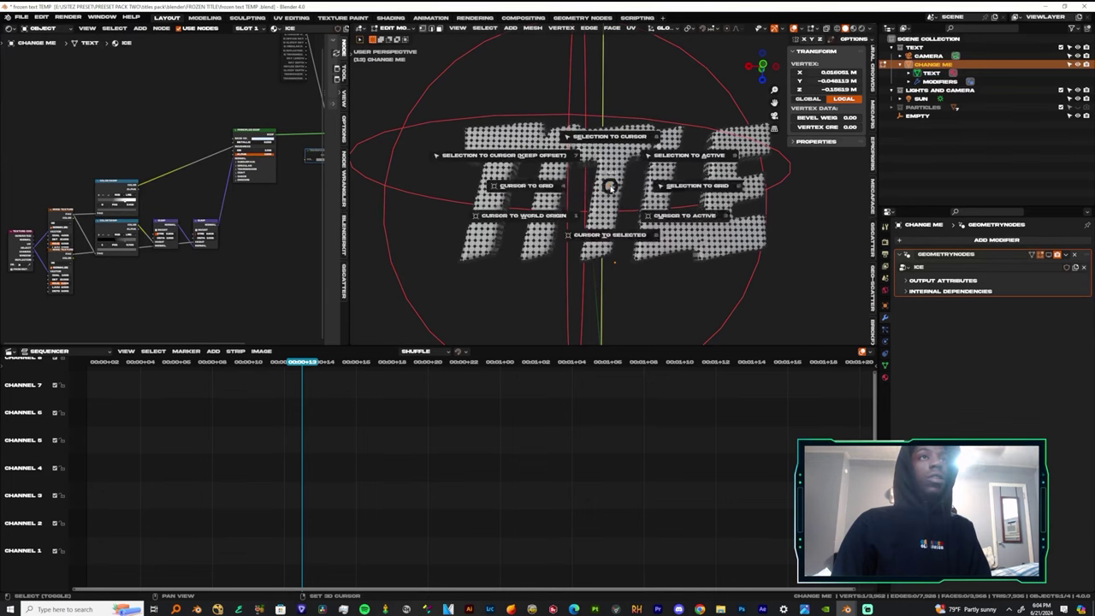
pyautogui.click(609, 235)
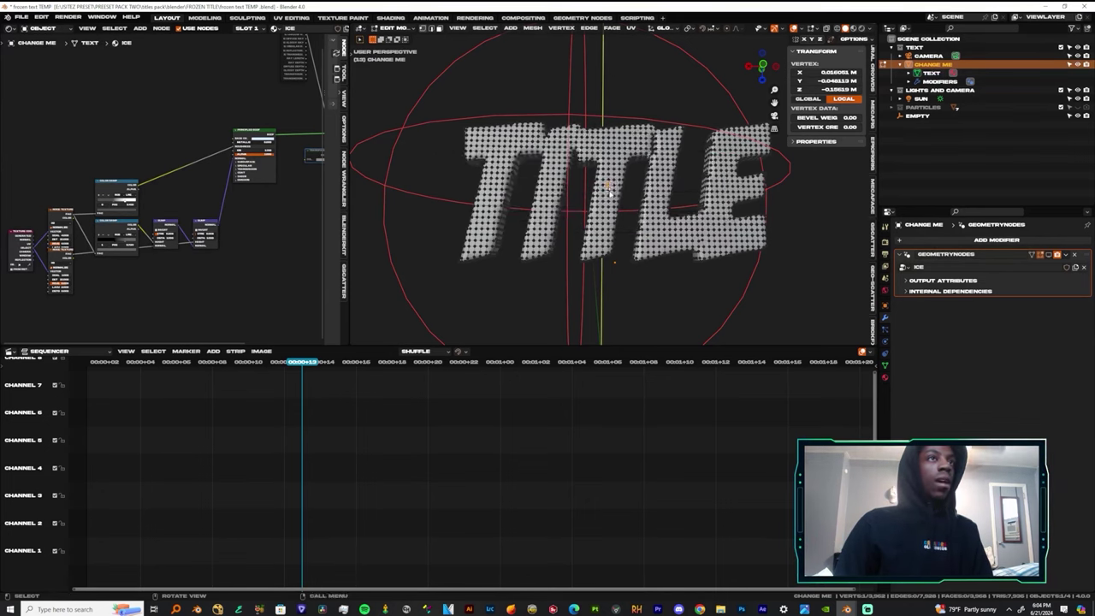
pyautogui.press('Tab')
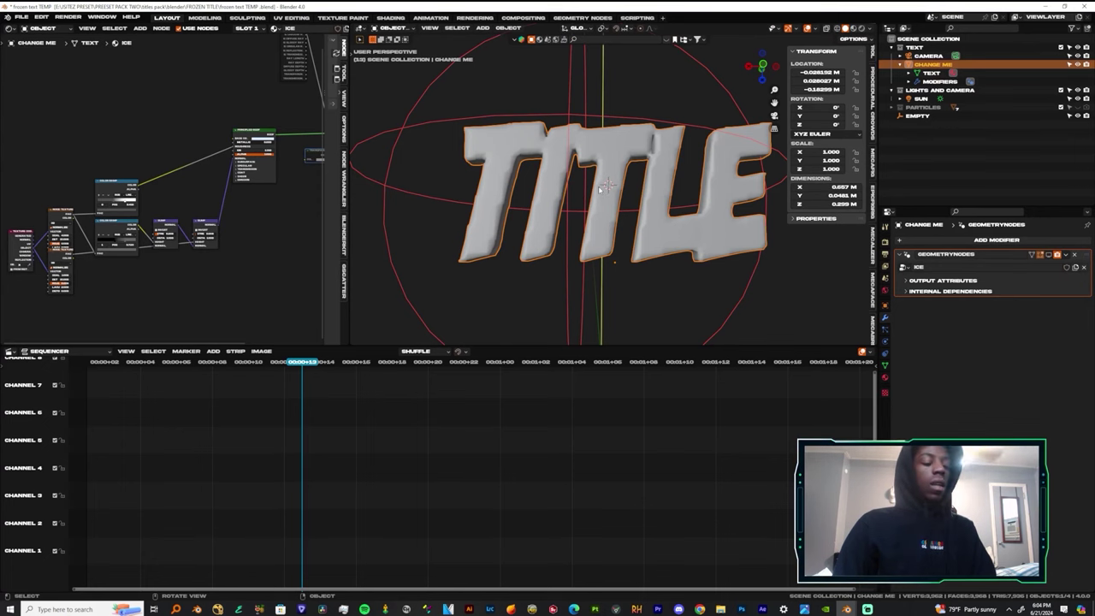
# - Add a new text object at the 3D cursor in front of the title
pyautogui.moveTo(601, 188); pyautogui.dragTo(572, 306, button='middle')
pyautogui.hotkey('shift', 'a')
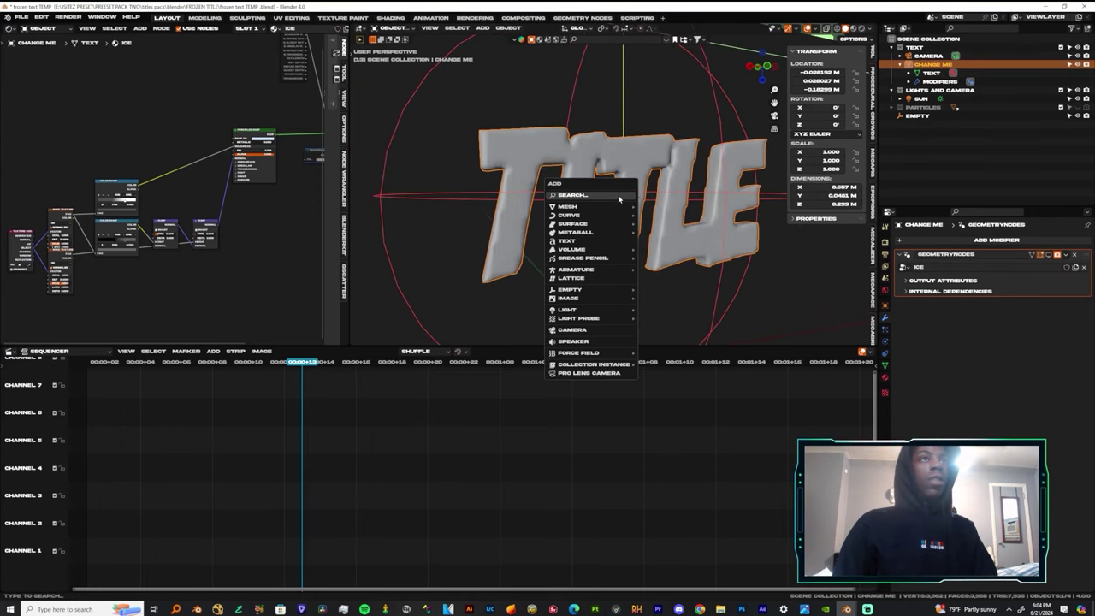
pyautogui.click(629, 242)
pyautogui.moveTo(635, 249)
pyautogui.mouseDown(button='middle')
pyautogui.moveTo(612, 299)
pyautogui.moveTo(635, 220)
pyautogui.moveTo(635, 261)
pyautogui.mouseUp(button='middle')
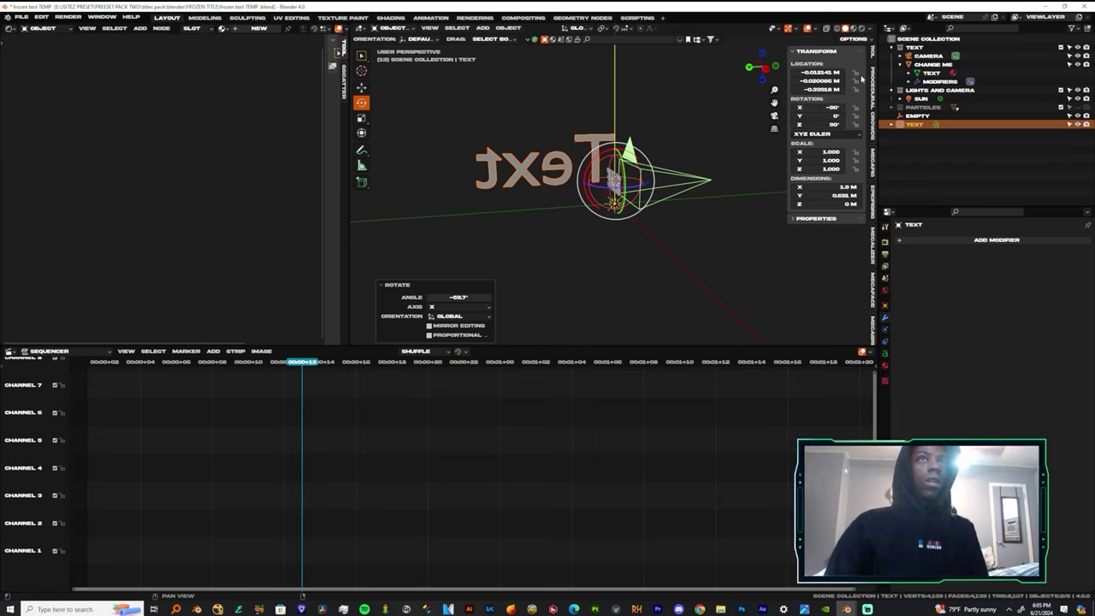
# - Set the text object's Z rotation to 180° so it faces the same way as the title
pyautogui.moveTo(617, 187); pyautogui.dragTo(505, 183, button='middle')
pyautogui.scroll(2, 506, 183)
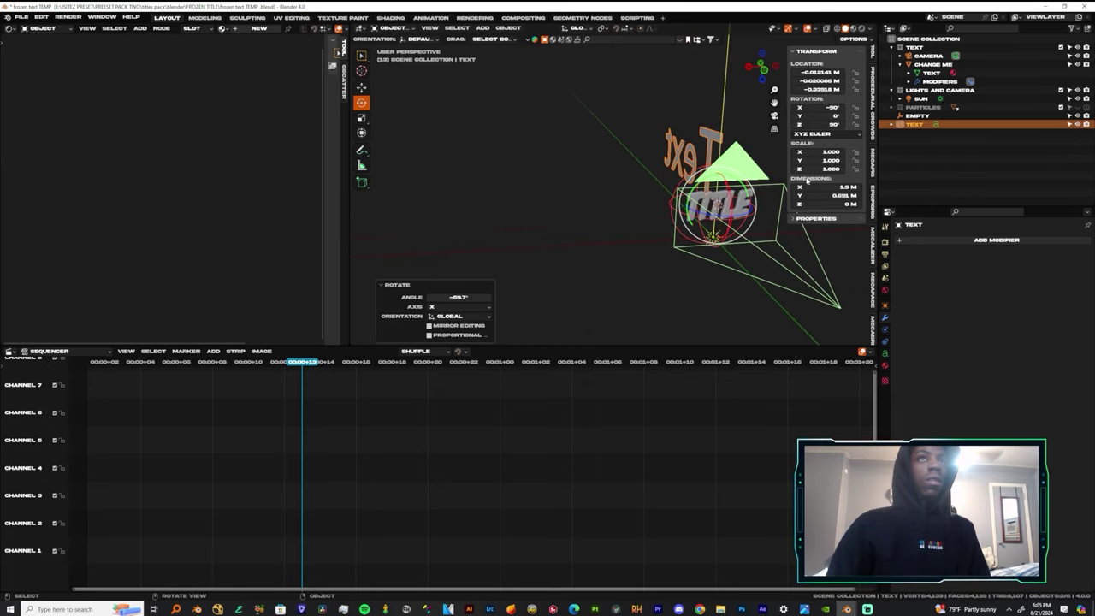
pyautogui.moveTo(830, 107); pyautogui.dragTo(844, 107)
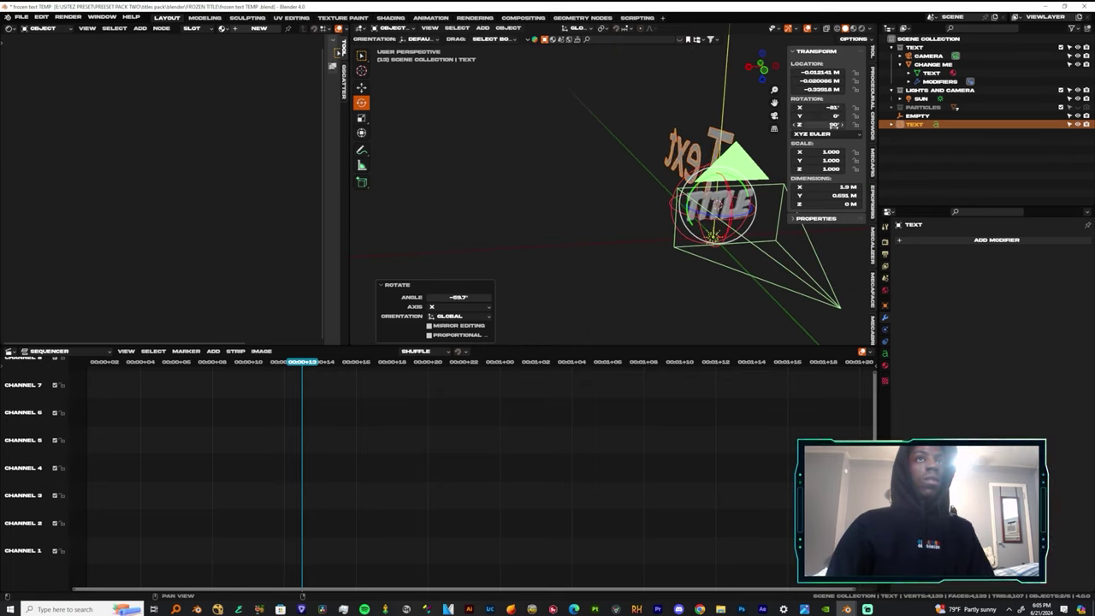
pyautogui.hotkey('ctrl', 'z')
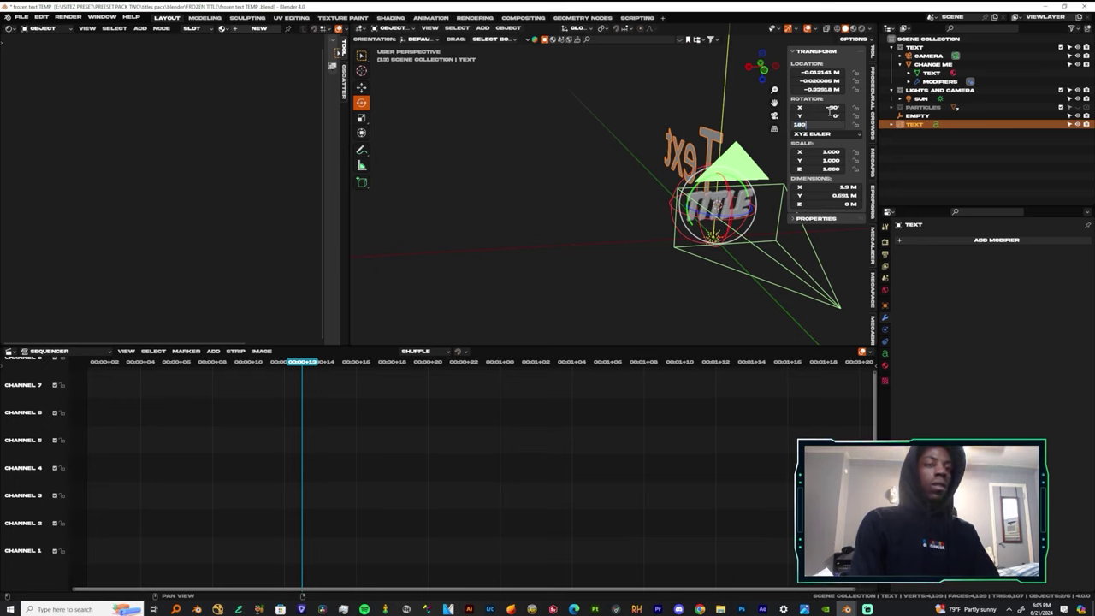
pyautogui.press('Return')
pyautogui.moveTo(729, 210); pyautogui.dragTo(670, 224, button='middle')
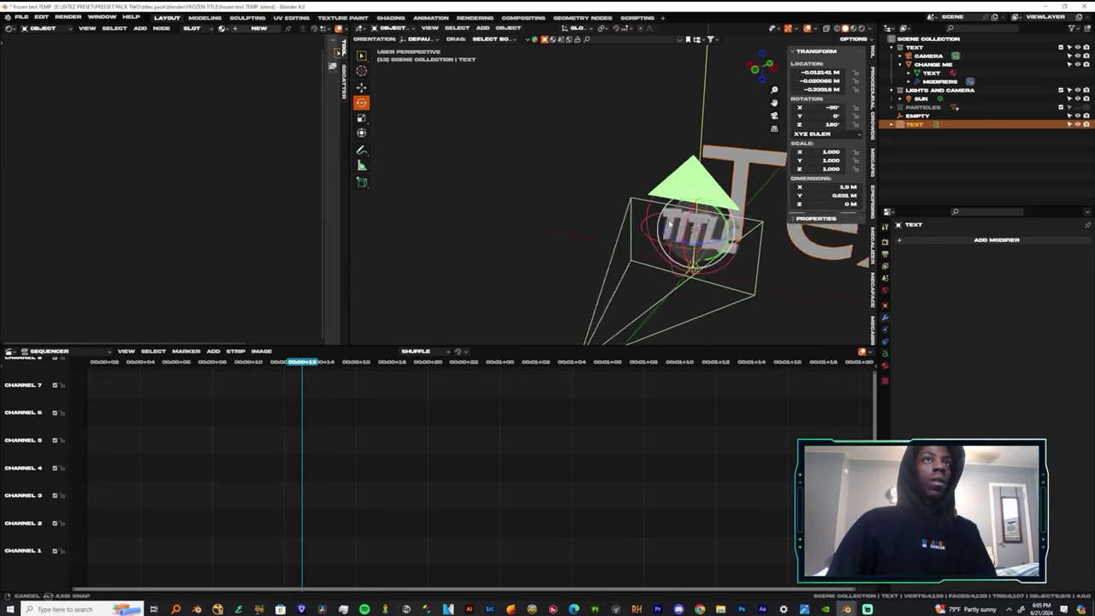
pyautogui.moveTo(581, 217); pyautogui.dragTo(647, 207, button='middle')
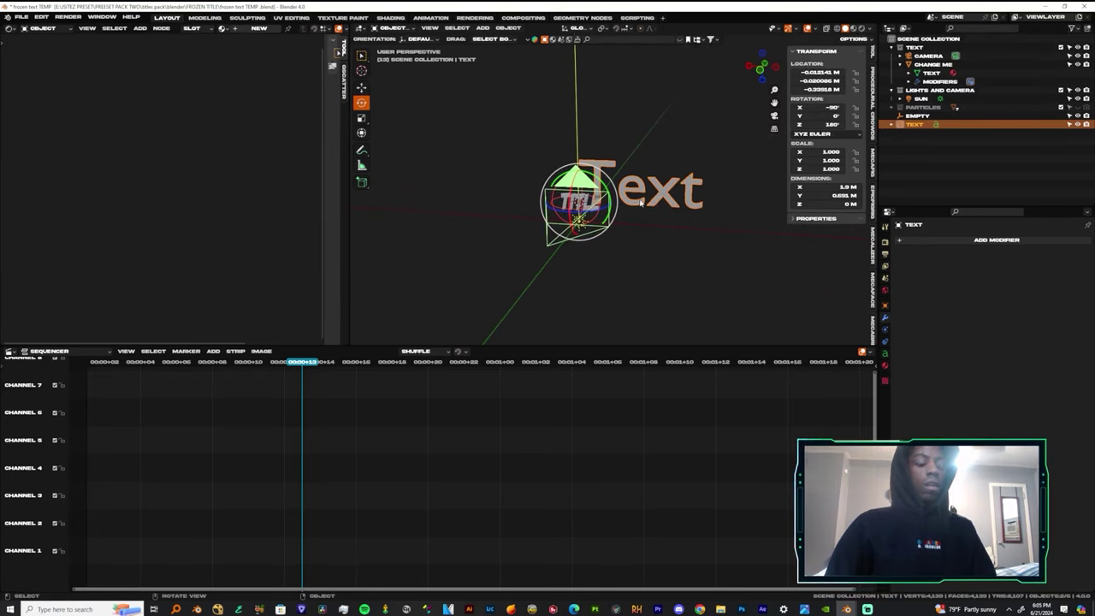
# - Move the text object about 0.97 m along X and about 0.20 m up along Z over the title
pyautogui.press('g')
pyautogui.press('x')
pyautogui.click(584, 195)
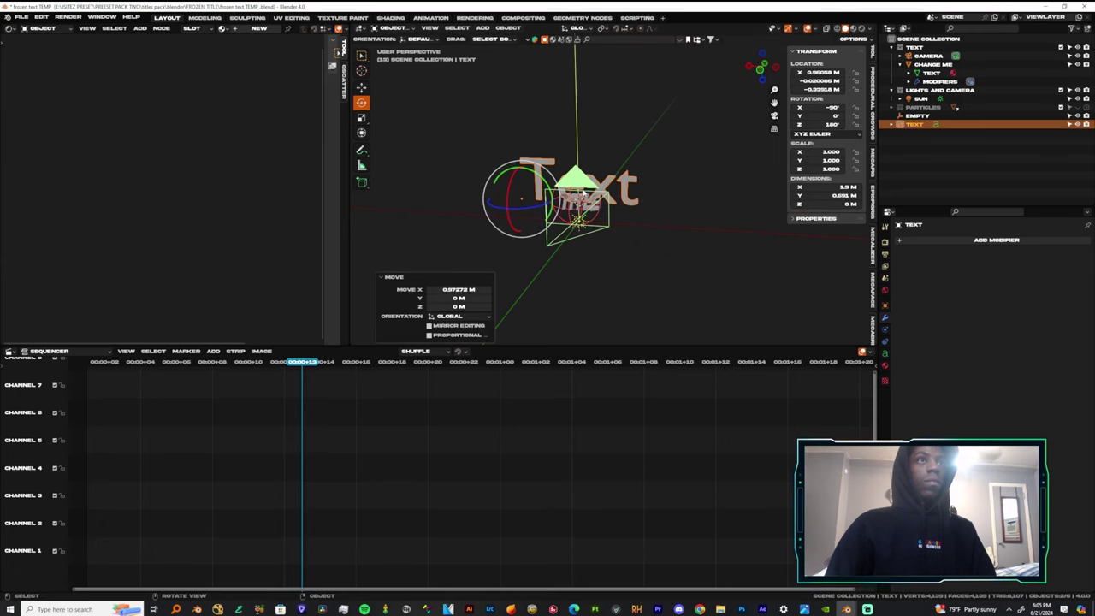
pyautogui.press('g')
pyautogui.press('z')
pyautogui.click(591, 201)
pyautogui.scroll(4, 605, 209)
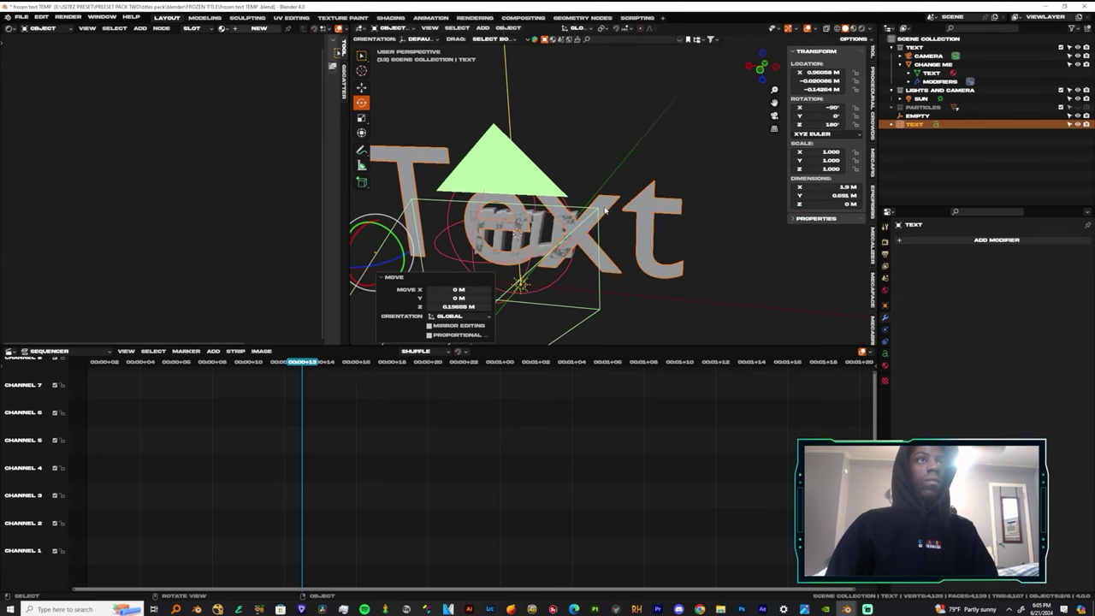
# - Open the text object's wording for editing and save the Blender file as test.blend
pyautogui.keyDown('shift'); pyautogui.moveTo(605, 210); pyautogui.dragTo(688, 190, button='middle'); pyautogui.keyUp('shift')
pyautogui.scroll(-2, 688, 201)
pyautogui.press('Tab')
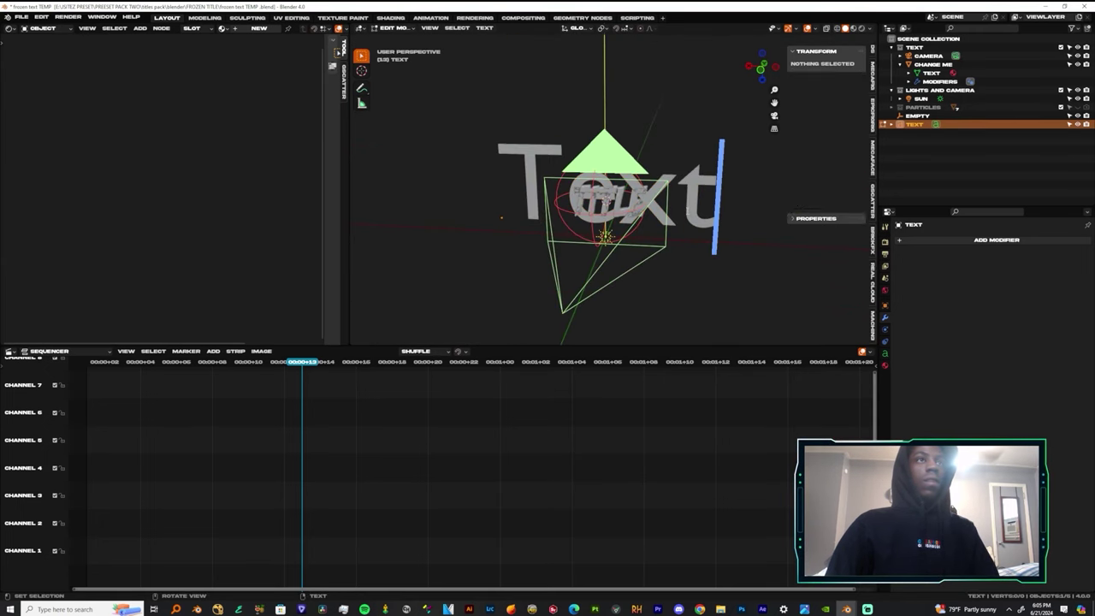
pyautogui.hotkey('ctrl', 'a')
pyautogui.hotkey('ctrl', 's')
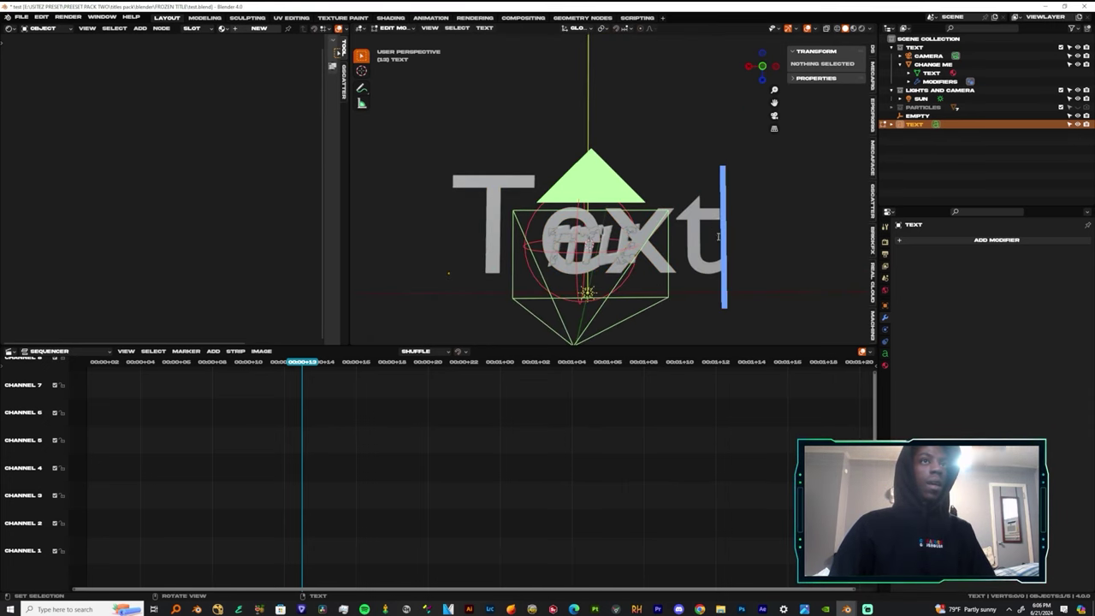
# - Set the text object's regular font to ArchivoNarrow-Bold.ttf from the Windows fonts folder
pyautogui.click(886, 352)
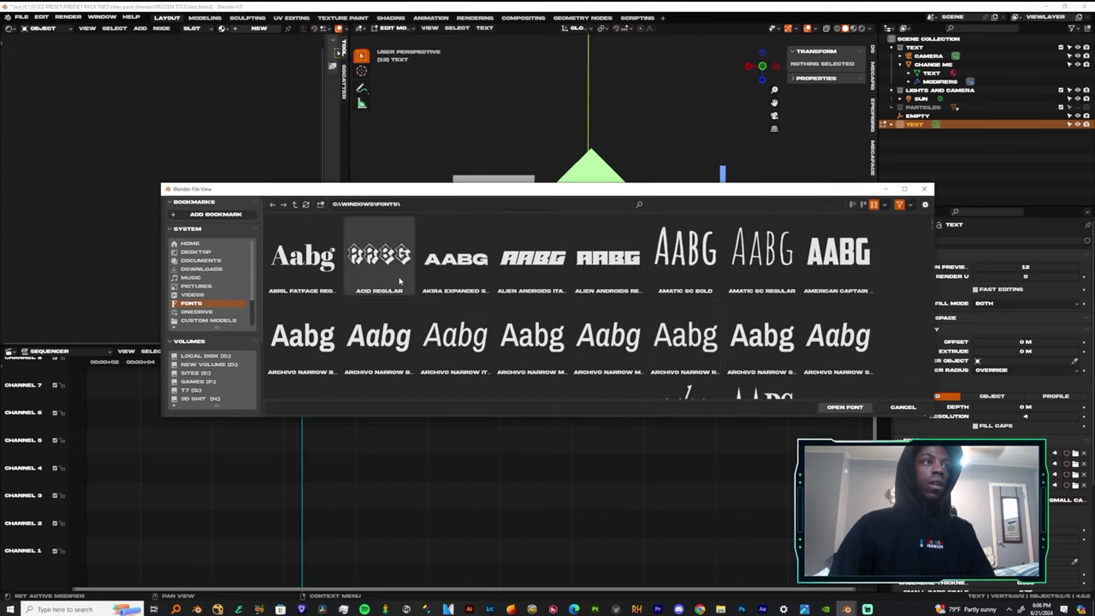
pyautogui.click(292, 342)
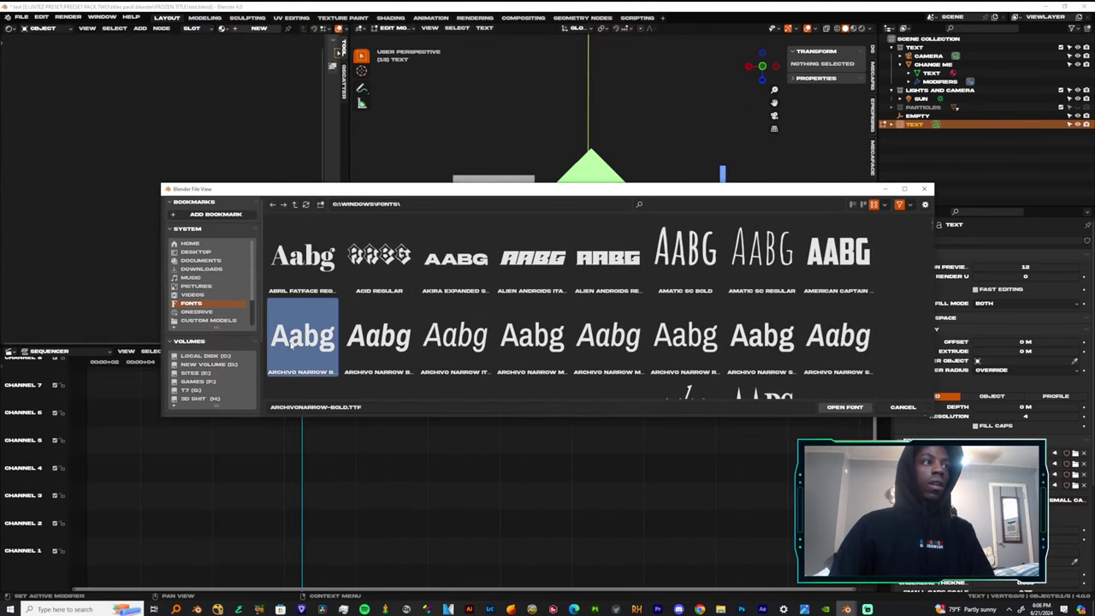
pyautogui.click(845, 408)
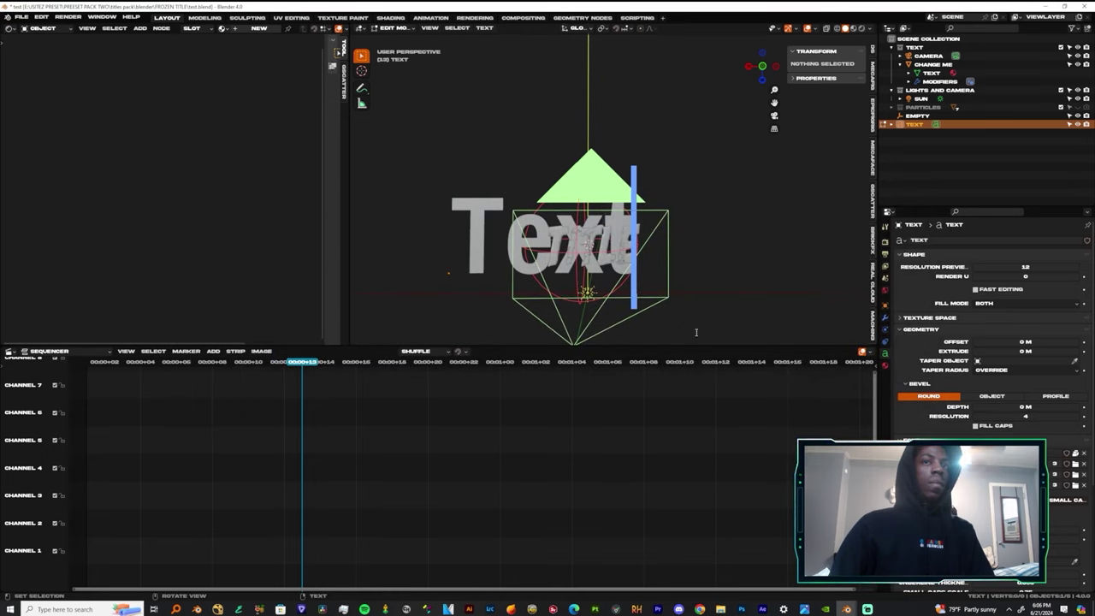
pyautogui.scroll(-5, 990, 342)
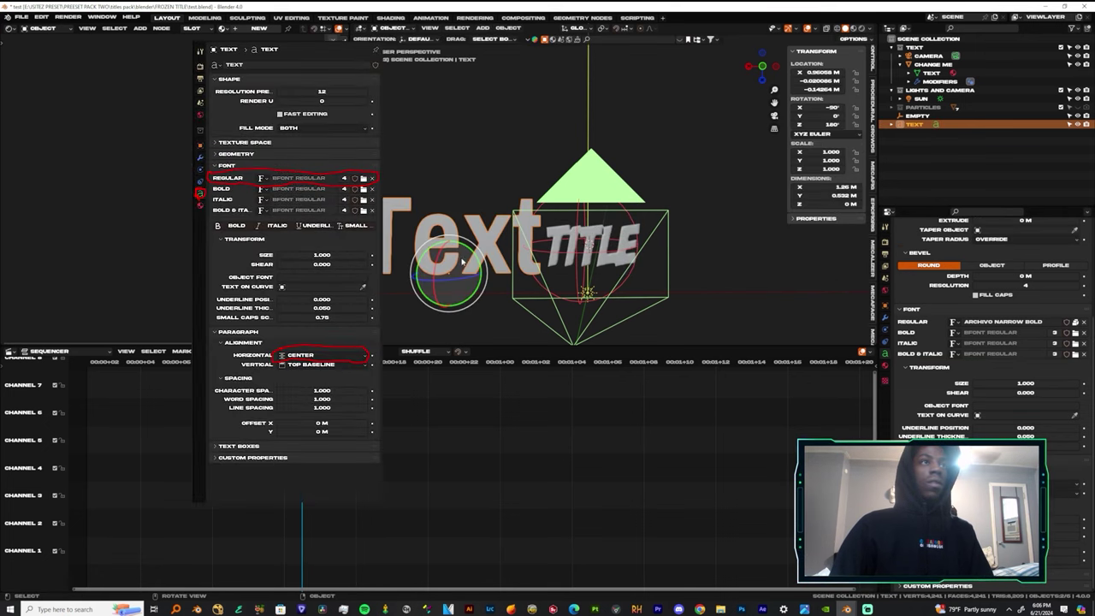
# - Move the text over the original title at about X -0.03 m and scale it to about 0.72 m wide
pyautogui.click(361, 88)
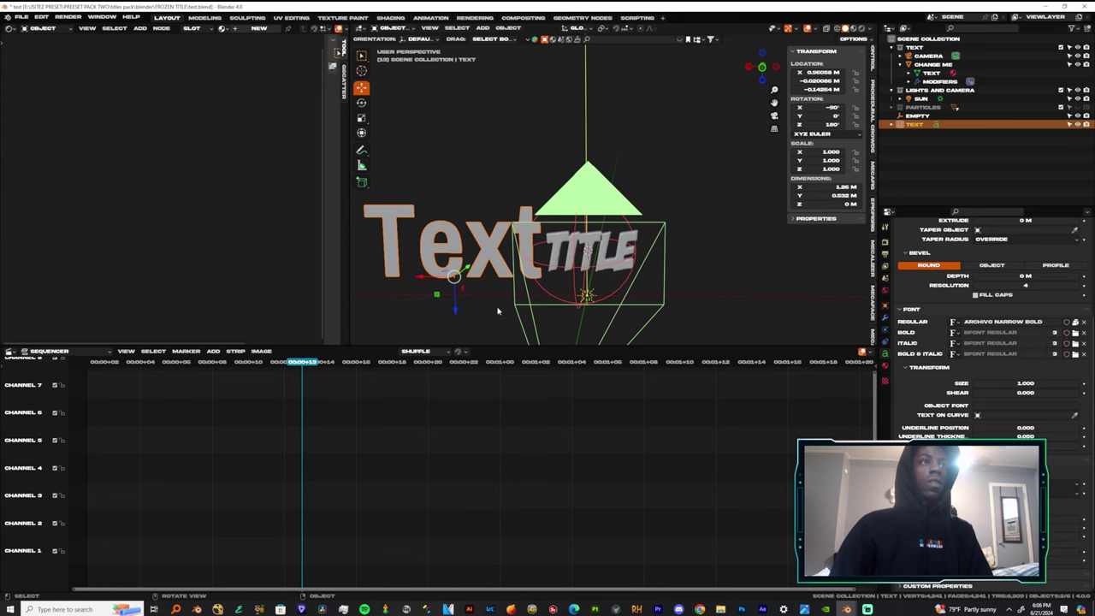
pyautogui.moveTo(425, 280); pyautogui.dragTo(556, 279)
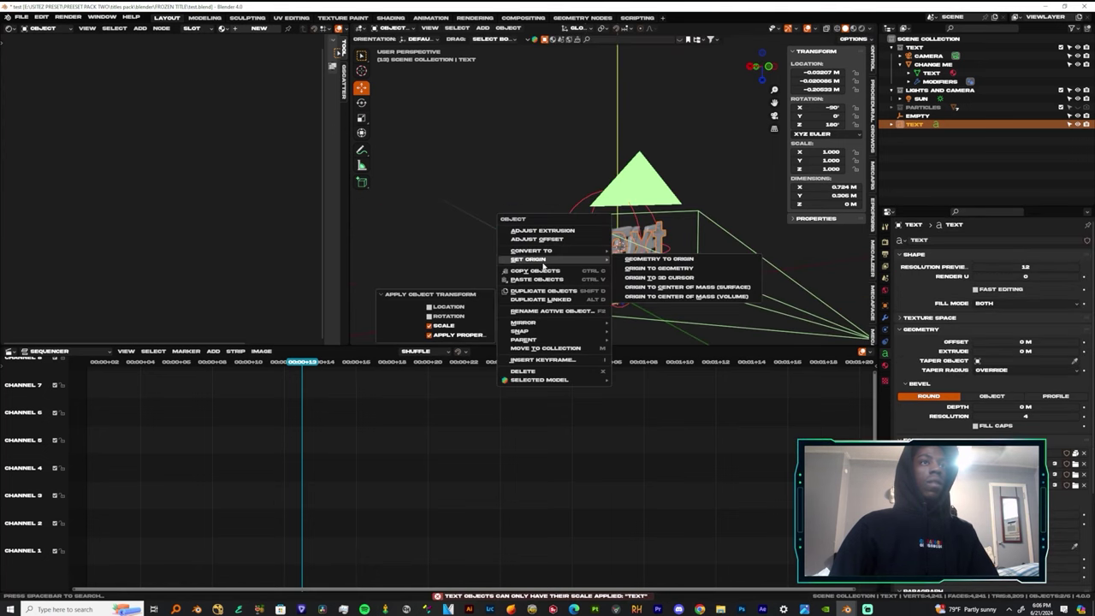
pyautogui.click(435, 223)
# - Convert the new text object to a mesh
pyautogui.click(586, 226)
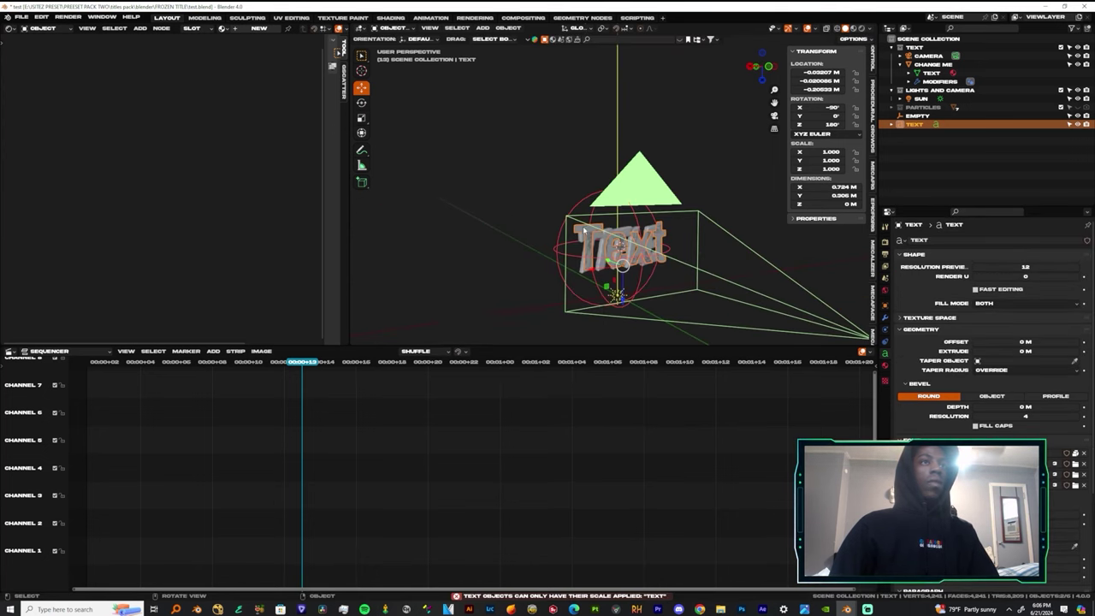
pyautogui.rightClick(583, 226)
pyautogui.moveTo(542, 245)
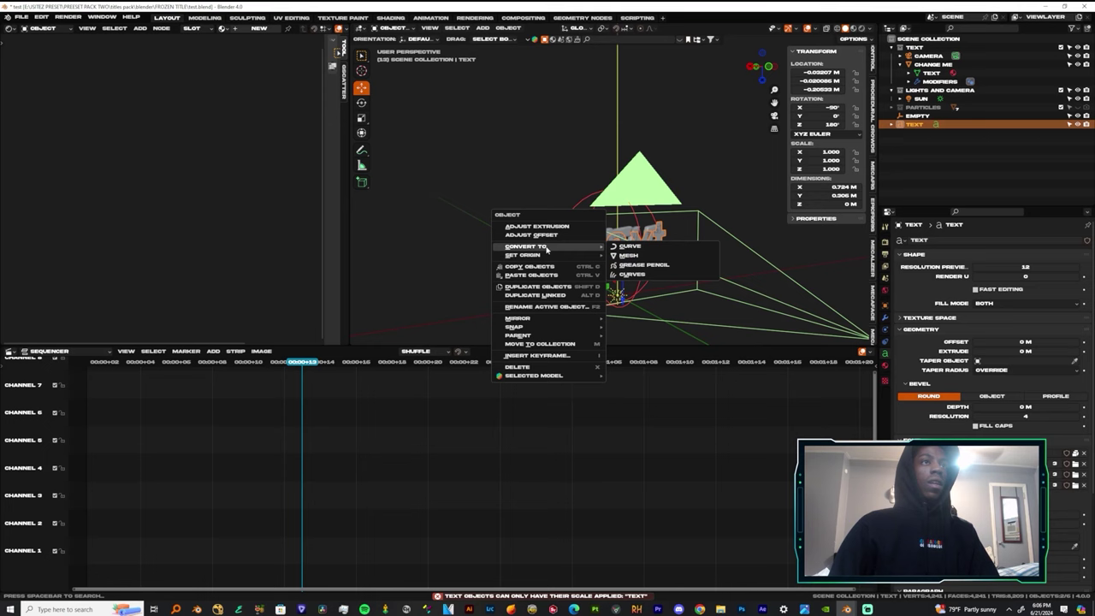
pyautogui.click(638, 257)
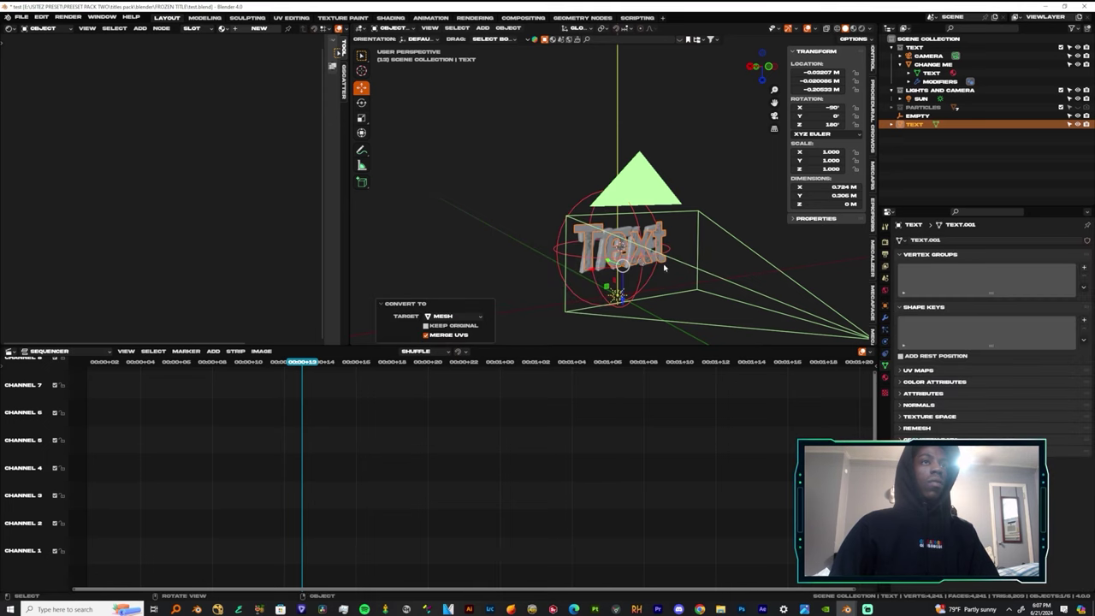
# - Apply all transforms to the converted text mesh
pyautogui.moveTo(641, 261); pyautogui.dragTo(652, 298, button='middle')
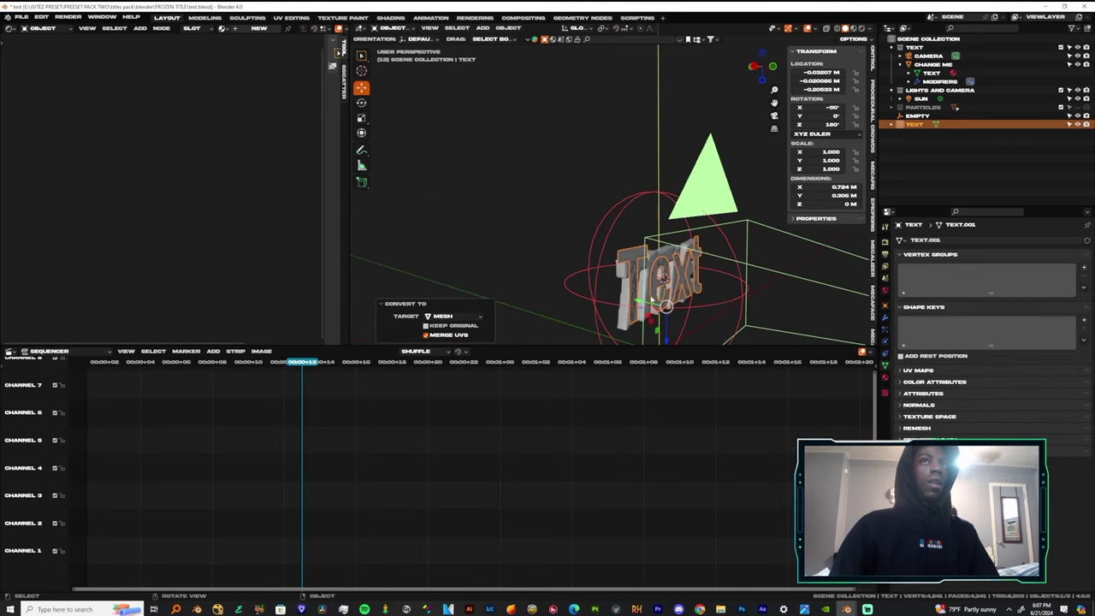
pyautogui.click(636, 251)
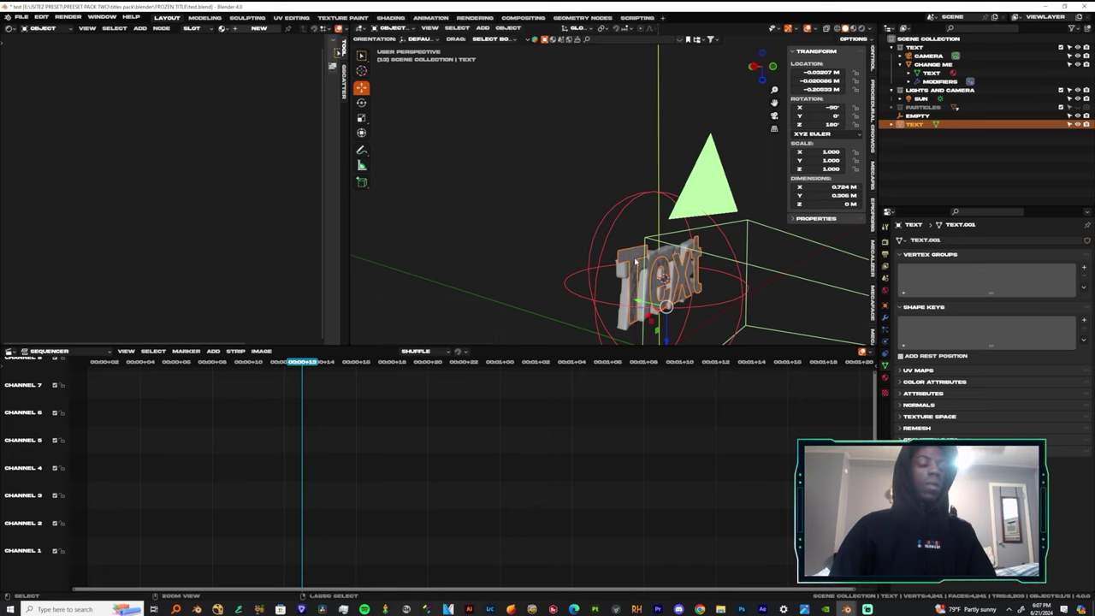
pyautogui.hotkey('ctrl', 'a')
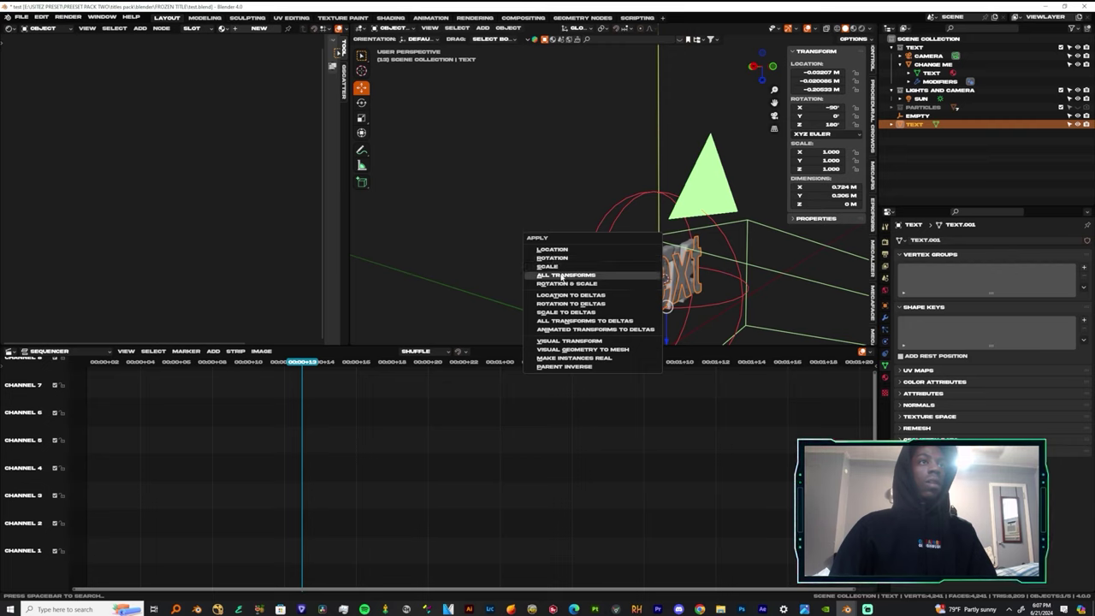
pyautogui.click(561, 275)
# - Open the text mesh in Edit Mode and select all of its geometry
pyautogui.moveTo(649, 270); pyautogui.dragTo(582, 291, button='middle')
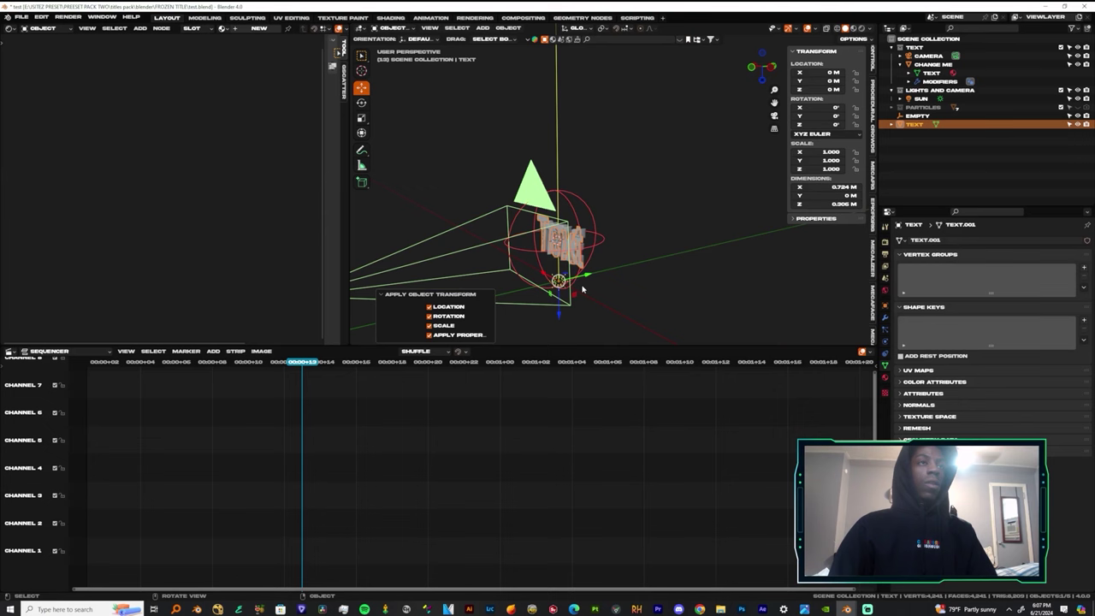
pyautogui.press('Tab')
pyautogui.moveTo(558, 252); pyautogui.dragTo(580, 255, button='middle')
pyautogui.press('a')
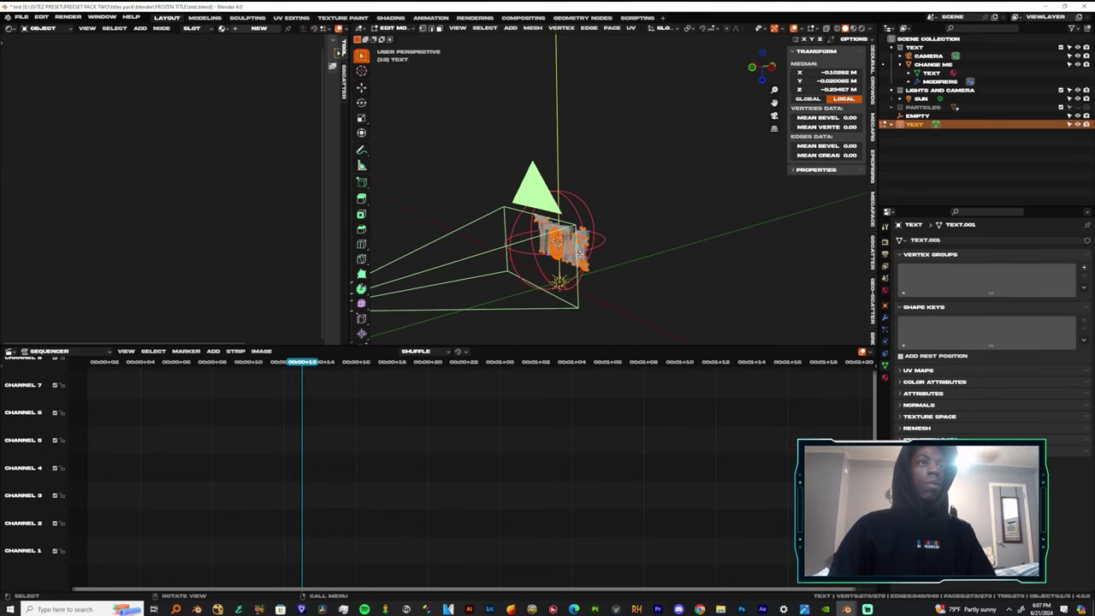
# - Exclude the original title's TEXT collection from the view layer so only the new text remains in view
pyautogui.click(1062, 48)
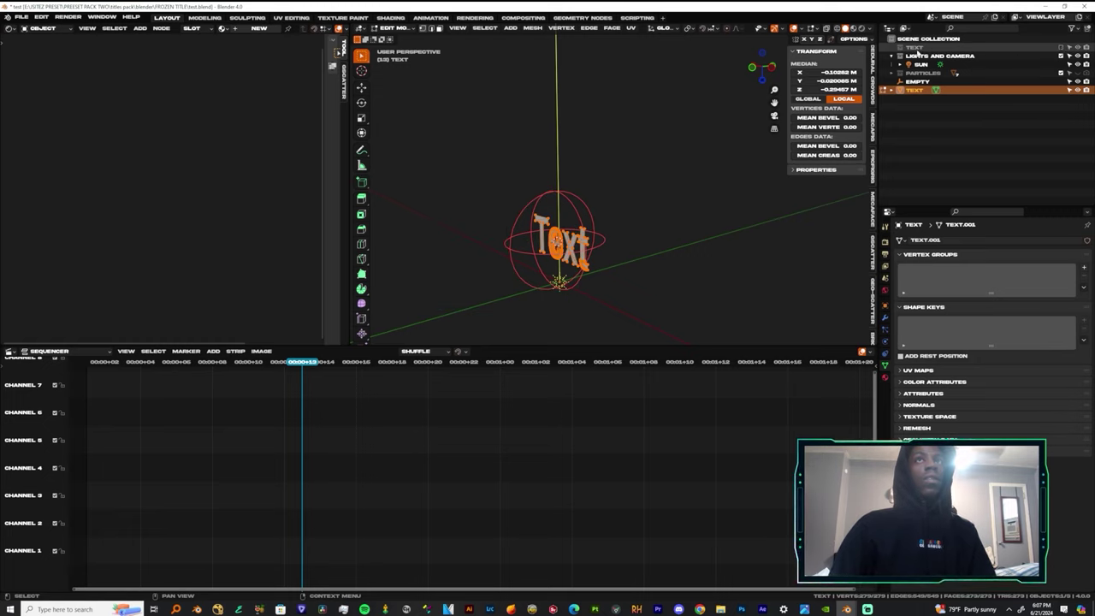
pyautogui.click(1061, 48)
pyautogui.click(1061, 48)
pyautogui.click(1061, 48)
pyautogui.click(1061, 48)
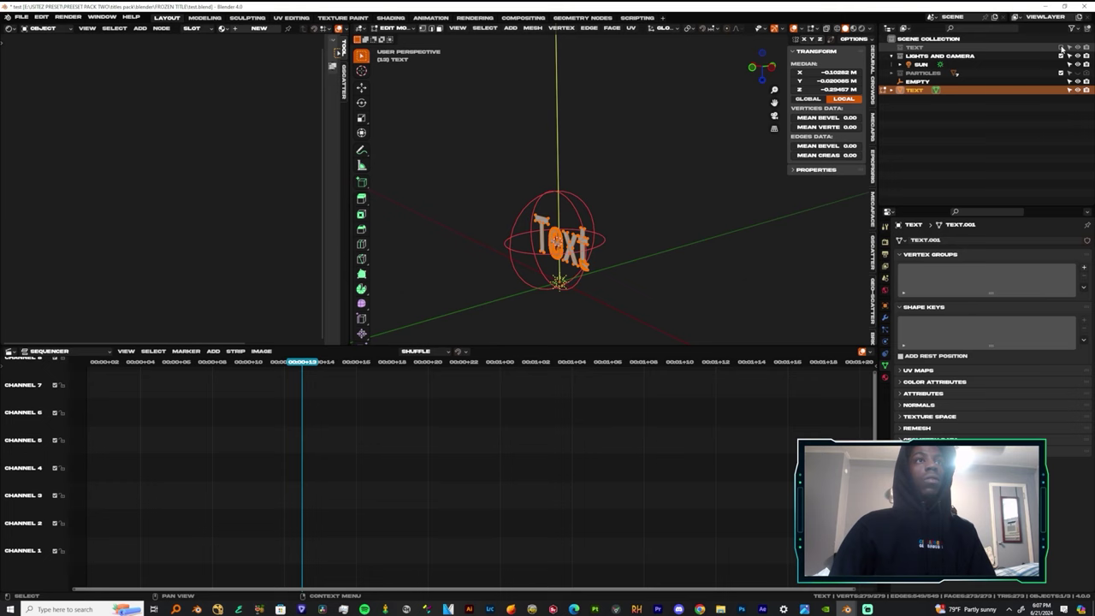
pyautogui.click(1061, 48)
pyautogui.click(1062, 48)
# - Extrude the whole text mesh about 0.054 m along Y and return to Object Mode
pyautogui.moveTo(749, 193); pyautogui.dragTo(661, 267, button='middle')
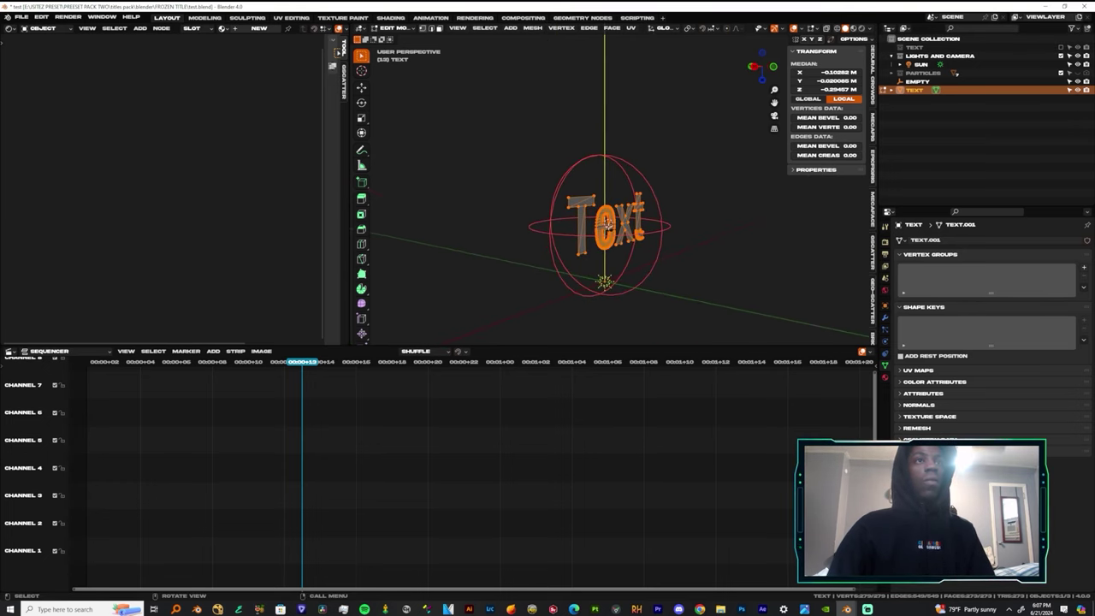
pyautogui.hotkey('alt', 'a')
pyautogui.press('a')
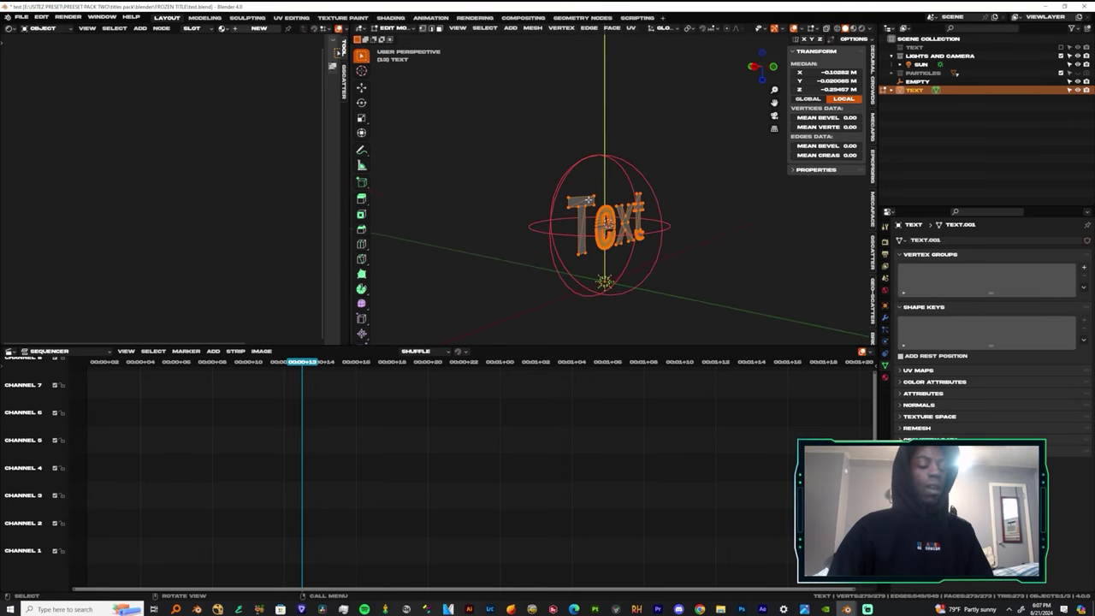
pyautogui.press('g')
pyautogui.press('z')
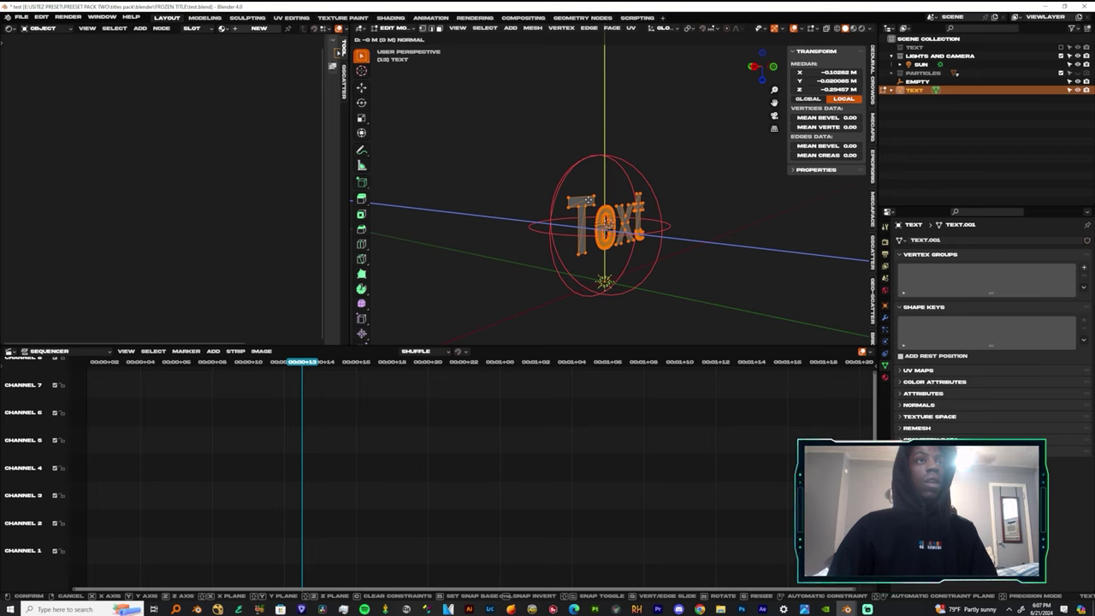
pyautogui.press('z')
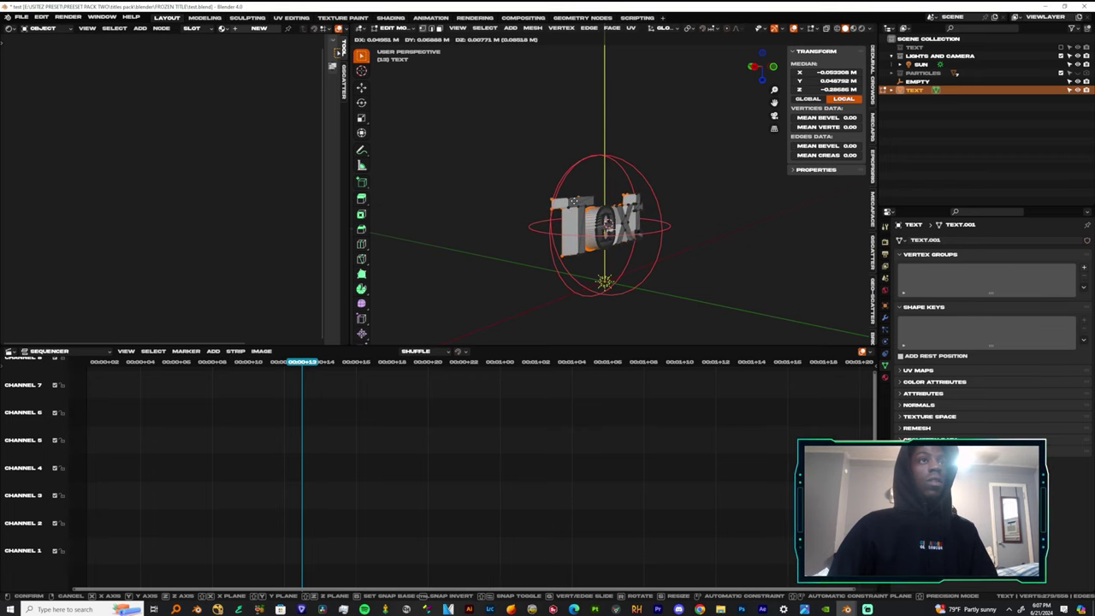
pyautogui.press('z')
pyautogui.click(574, 201)
pyautogui.moveTo(574, 201); pyautogui.dragTo(488, 214, button='middle')
pyautogui.scroll(-2, 487, 214)
pyautogui.scroll(3, 488, 214)
pyautogui.moveTo(402, 244); pyautogui.dragTo(664, 272, button='middle')
pyautogui.press('Tab')
# - Add a Remesh modifier to the extruded text
pyautogui.scroll(3, 677, 277)
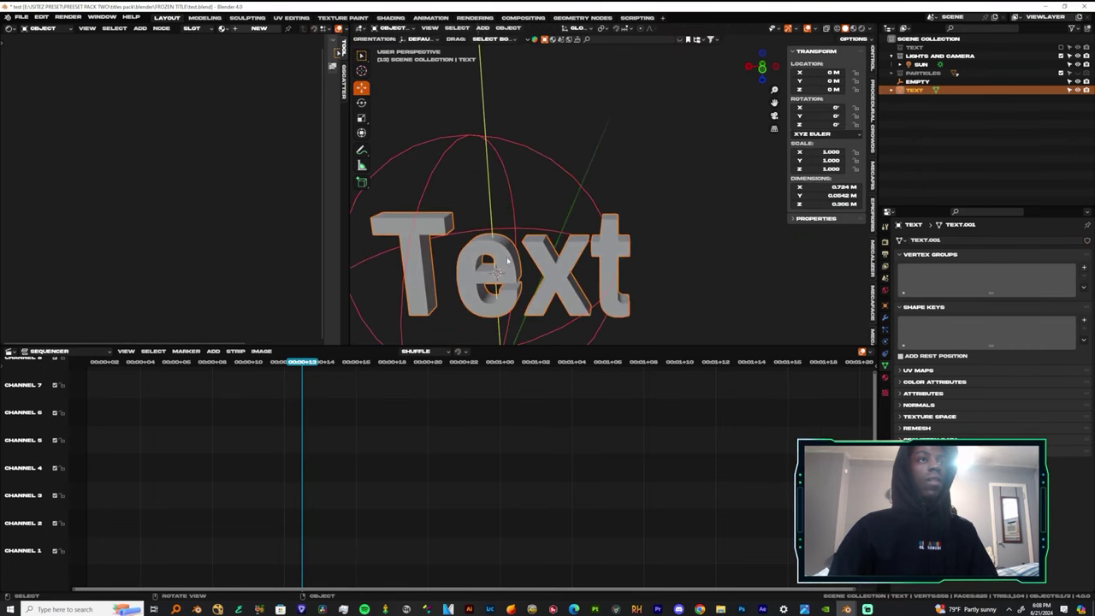
pyautogui.moveTo(508, 261); pyautogui.dragTo(579, 259, button='middle')
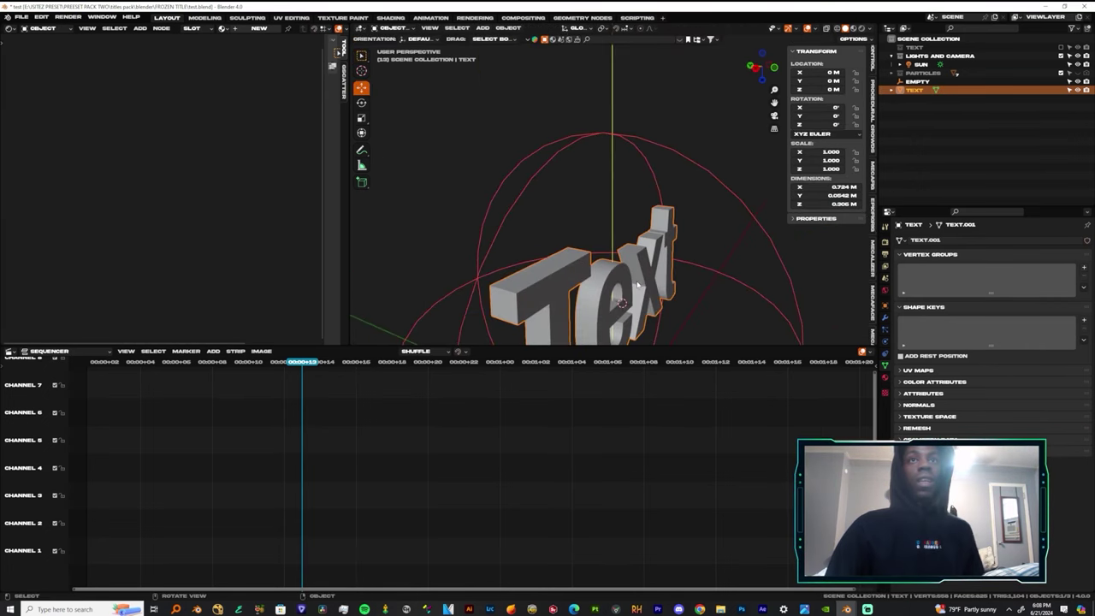
pyautogui.moveTo(638, 285); pyautogui.dragTo(612, 269, button='middle')
pyautogui.moveTo(617, 267); pyautogui.dragTo(625, 198, button='middle')
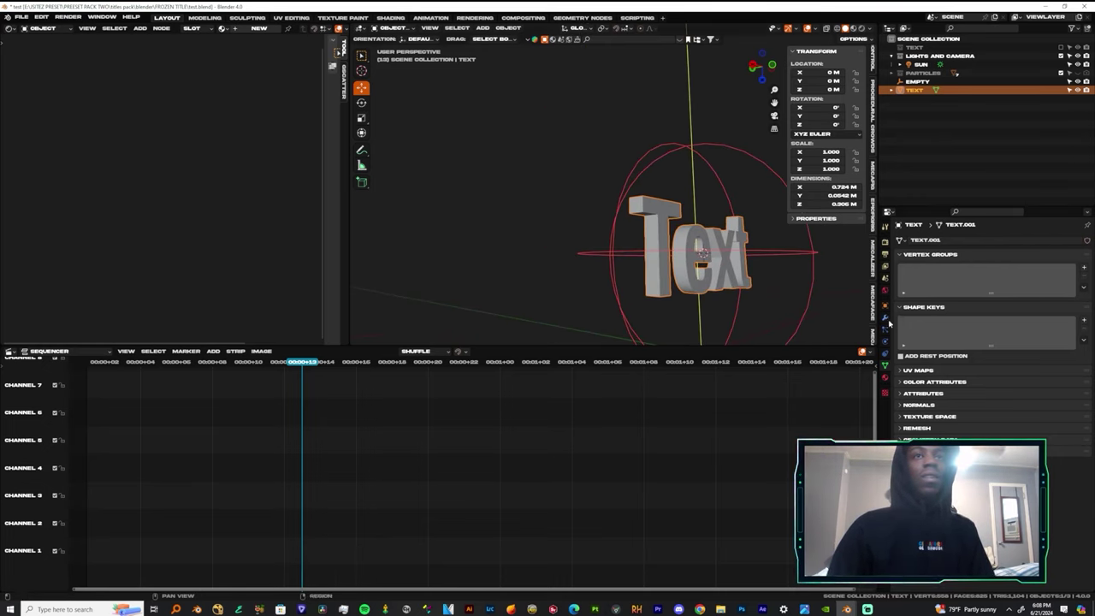
pyautogui.click(885, 317)
pyautogui.click(1001, 243)
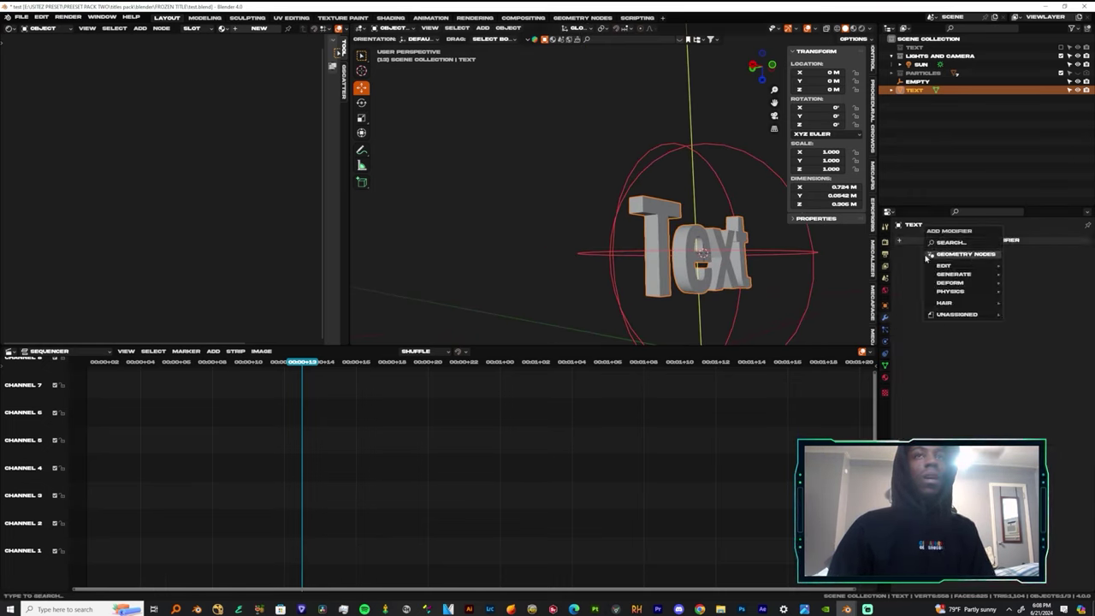
pyautogui.click(956, 243)
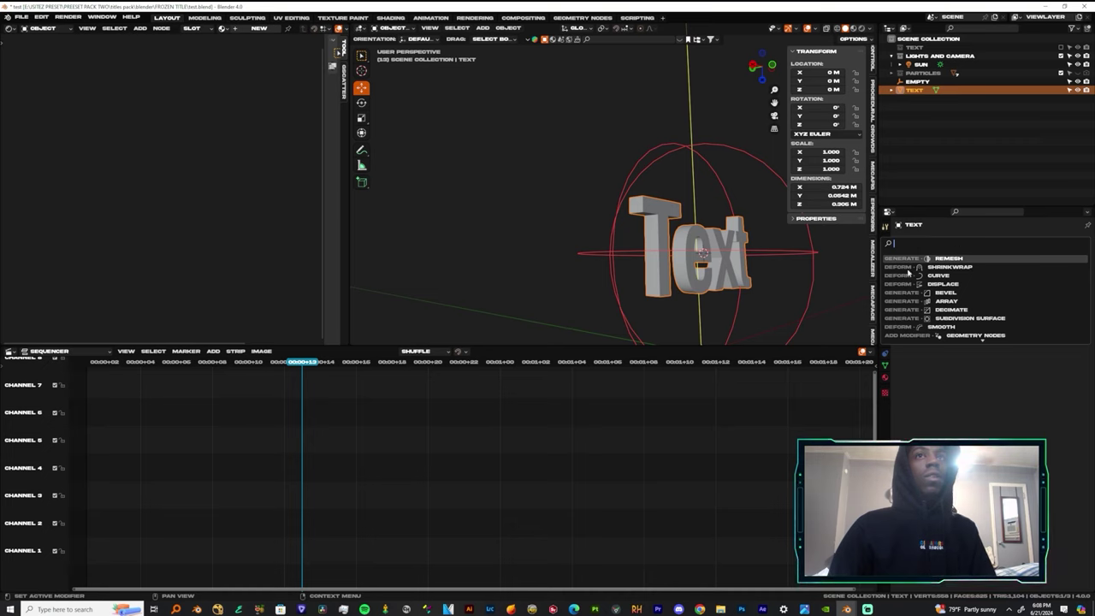
pyautogui.click(942, 258)
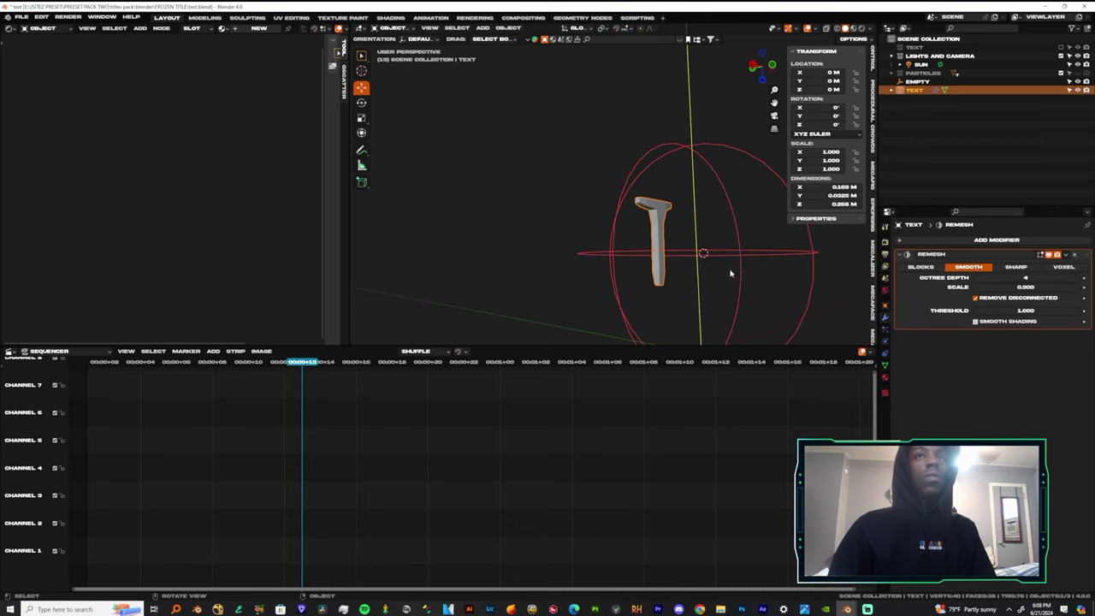
# - Set the Remesh modifier's octree depth to 6 and its threshold to 0.600
pyautogui.moveTo(730, 273); pyautogui.dragTo(737, 279, button='middle')
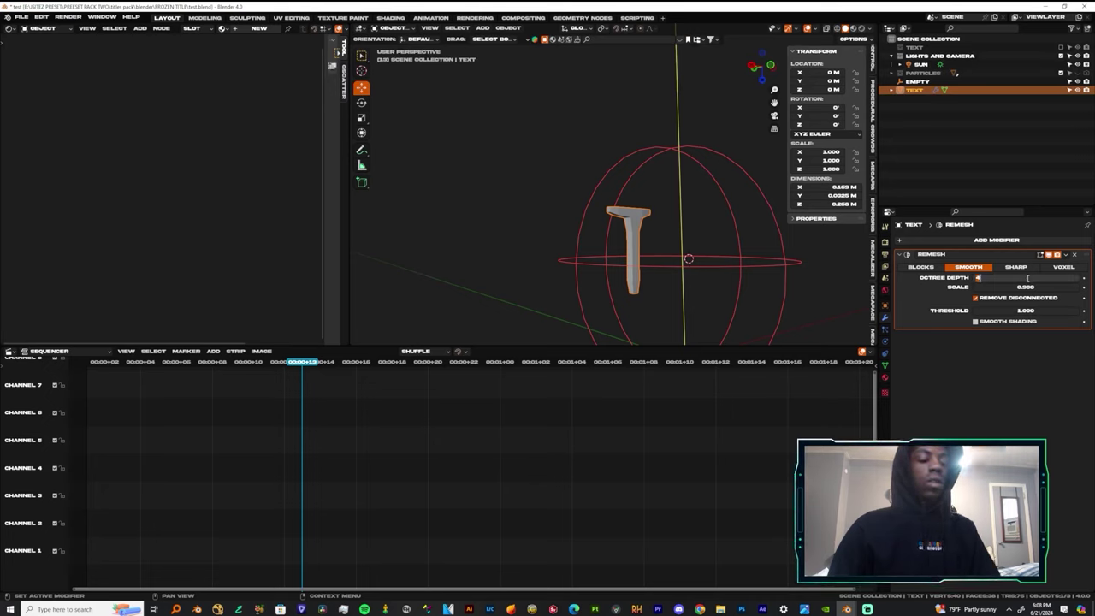
pyautogui.press('Return')
pyautogui.click(1032, 312)
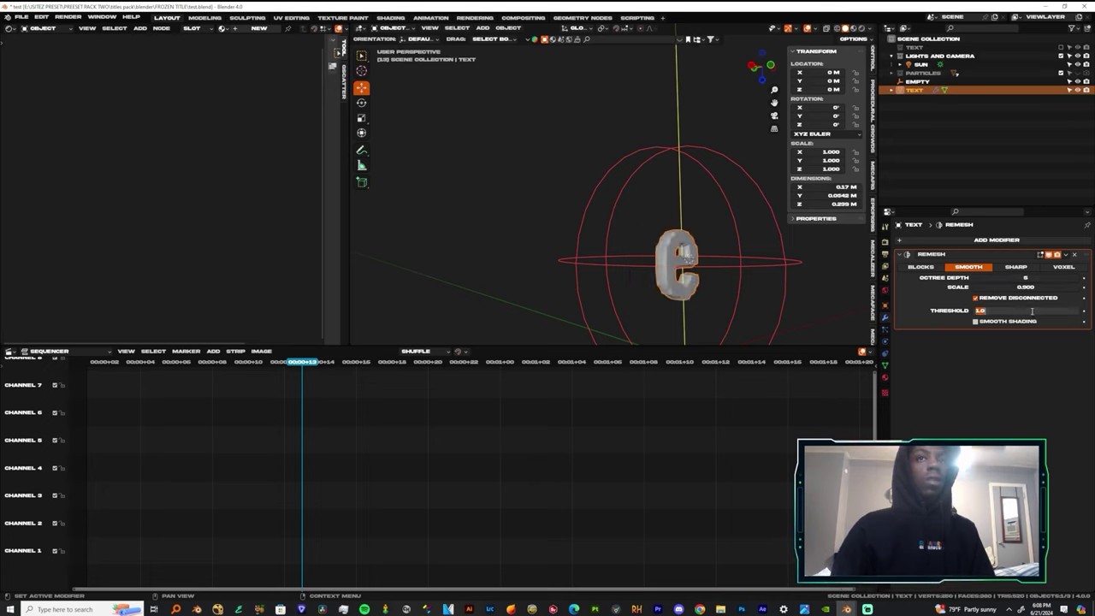
pyautogui.click(938, 298)
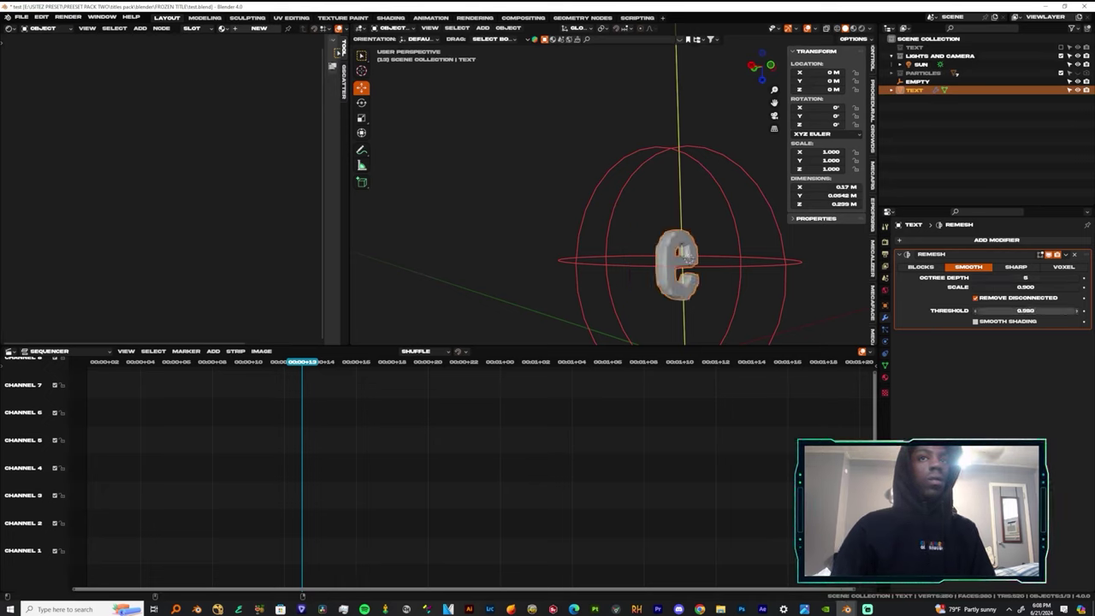
pyautogui.moveTo(1026, 310); pyautogui.dragTo(1032, 309)
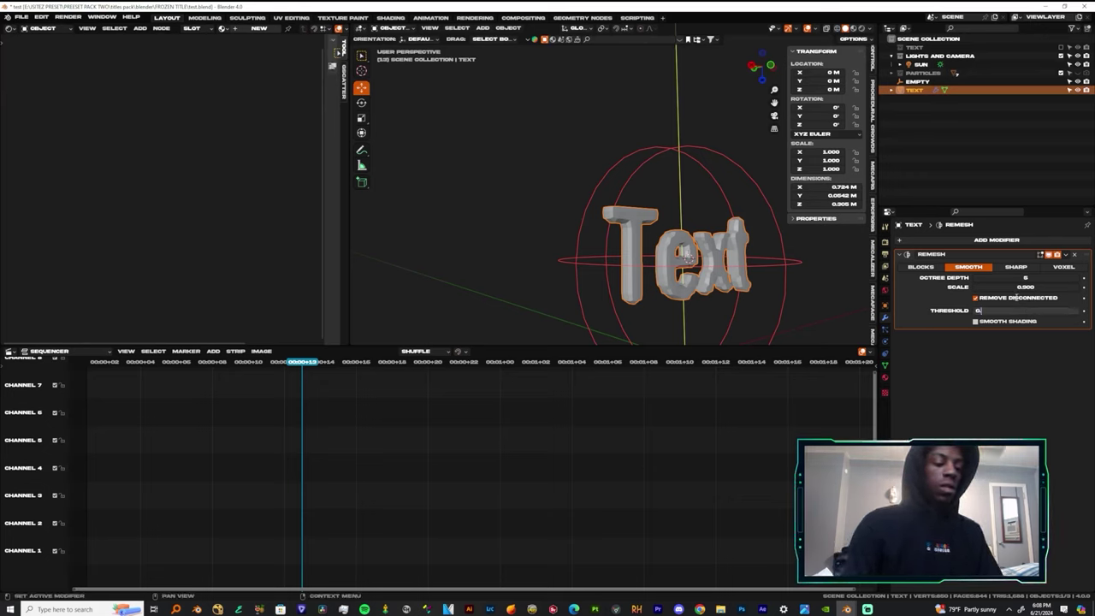
# - Set the Remesh modifier's scale to 0.934 and its octree depth to 7
pyautogui.moveTo(1022, 288); pyautogui.dragTo(1061, 288)
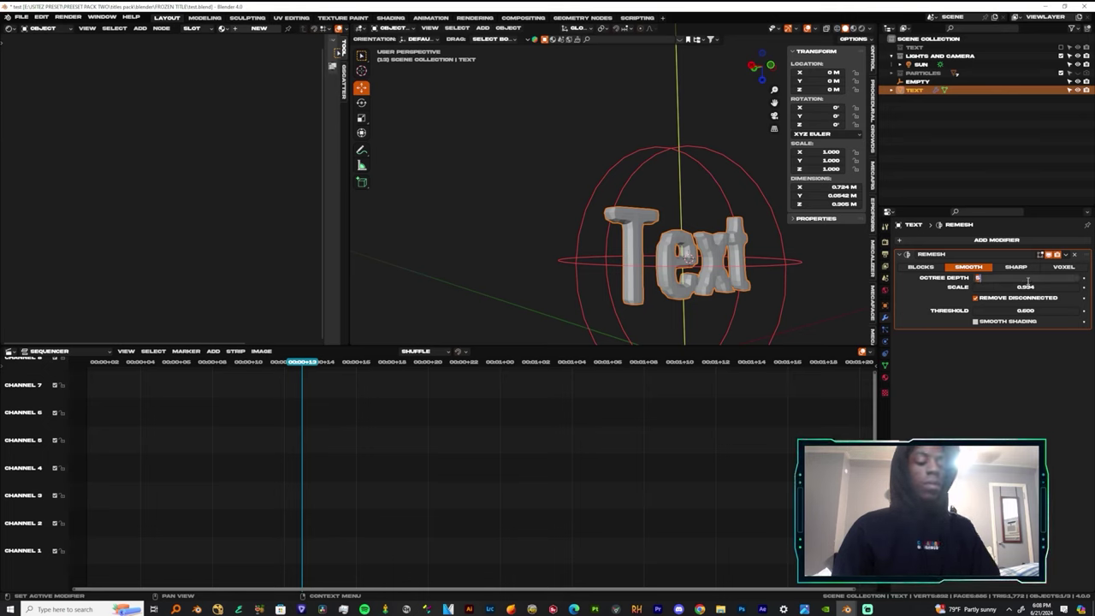
pyautogui.press('Return')
pyautogui.scroll(-1, 773, 255)
pyautogui.scroll(4, 770, 255)
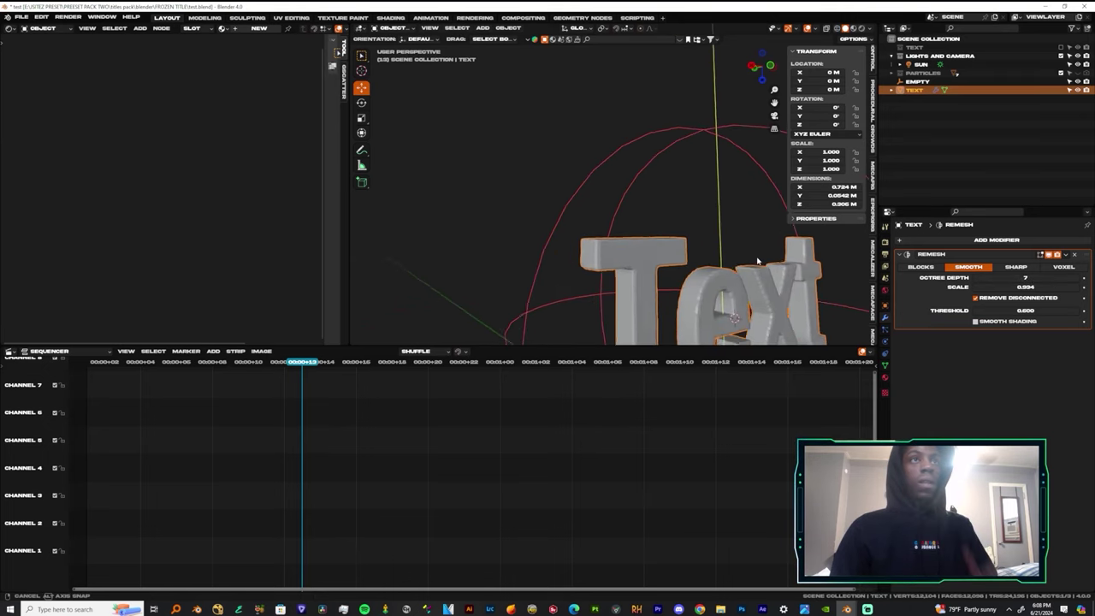
# - Turn on smooth shading in the Remesh modifier and check the lettering from the front
pyautogui.moveTo(758, 259); pyautogui.dragTo(730, 261, button='middle')
pyautogui.keyDown('shift'); pyautogui.moveTo(680, 300); pyautogui.dragTo(666, 232, button='middle'); pyautogui.keyUp('shift')
pyautogui.scroll(3, 710, 230)
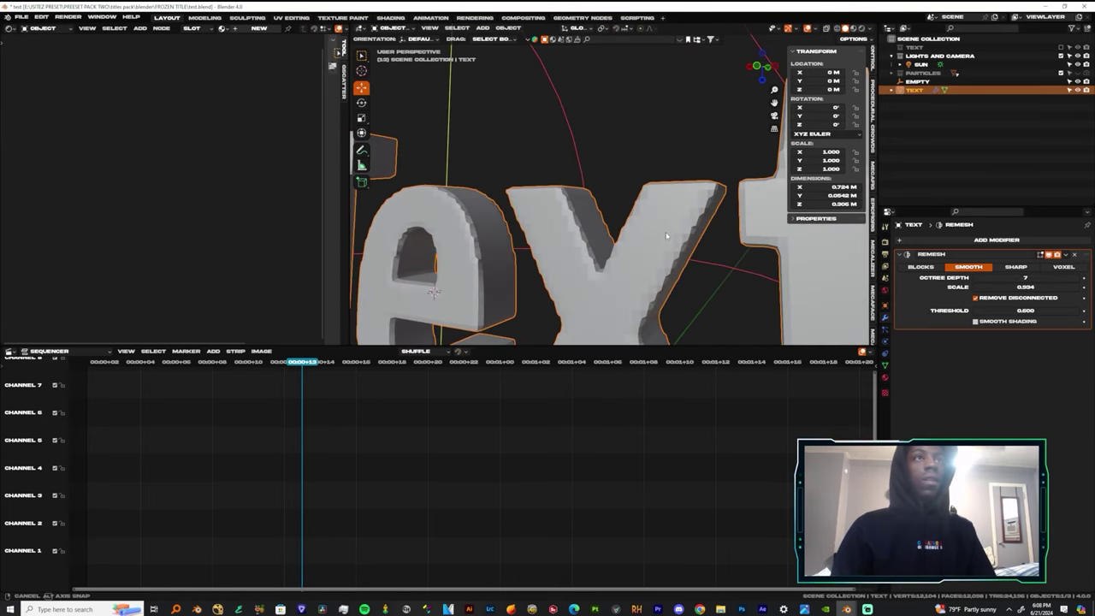
pyautogui.scroll(-3, 666, 231)
pyautogui.click(976, 322)
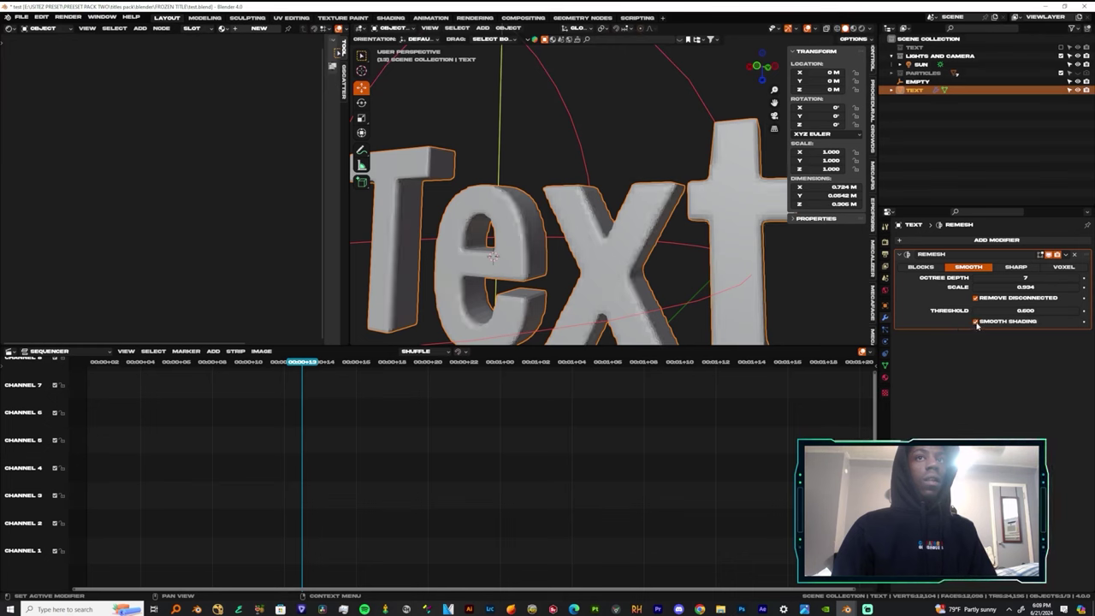
pyautogui.moveTo(530, 268); pyautogui.dragTo(794, 280, button='middle')
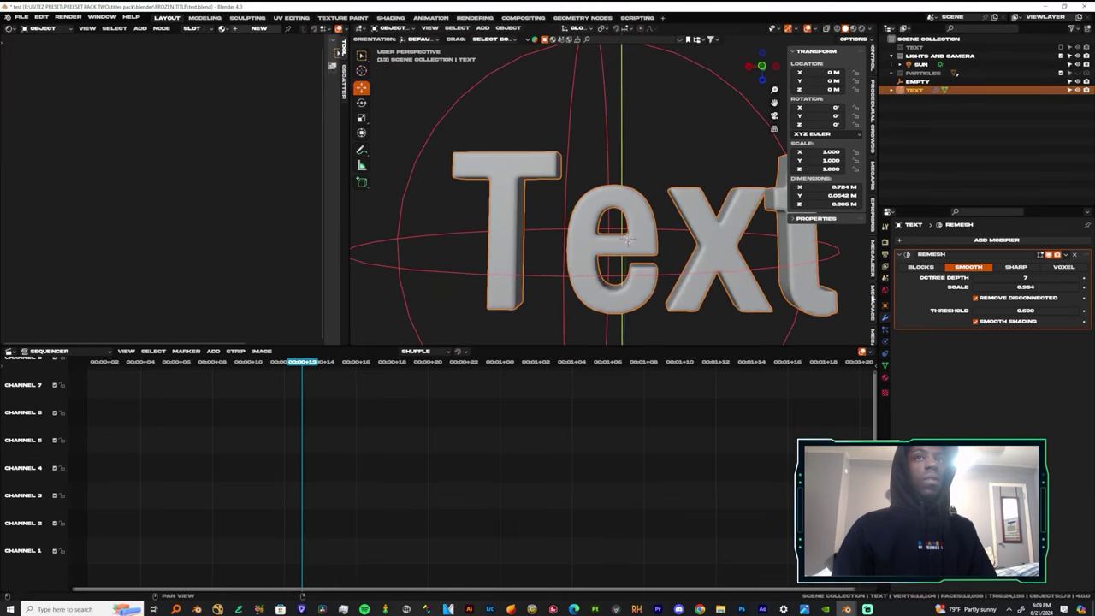
# - Apply the Remesh modifier to the extruded text mesh
pyautogui.press('Tab')
pyautogui.moveTo(617, 222); pyautogui.dragTo(655, 222, button='middle')
pyautogui.press('Tab')
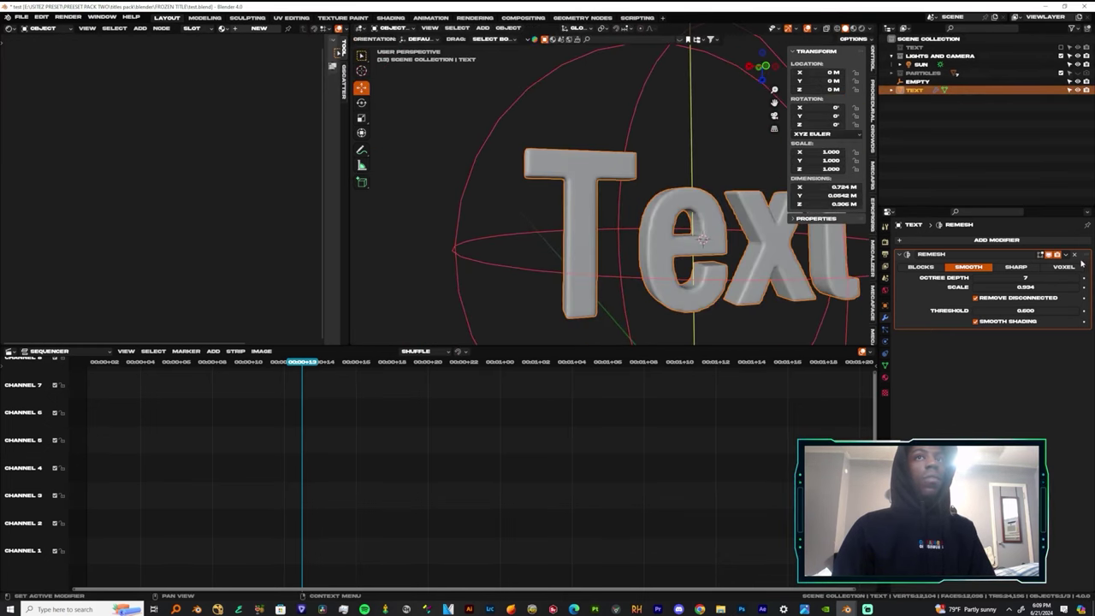
pyautogui.click(1066, 255)
pyautogui.click(1015, 276)
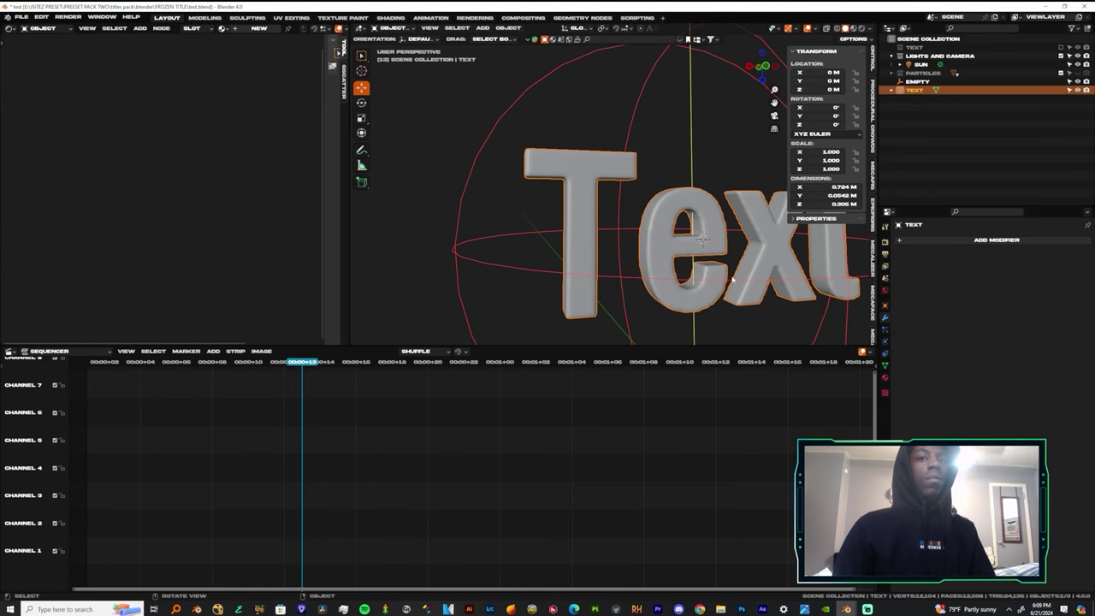
pyautogui.moveTo(708, 276); pyautogui.dragTo(593, 289, button='middle')
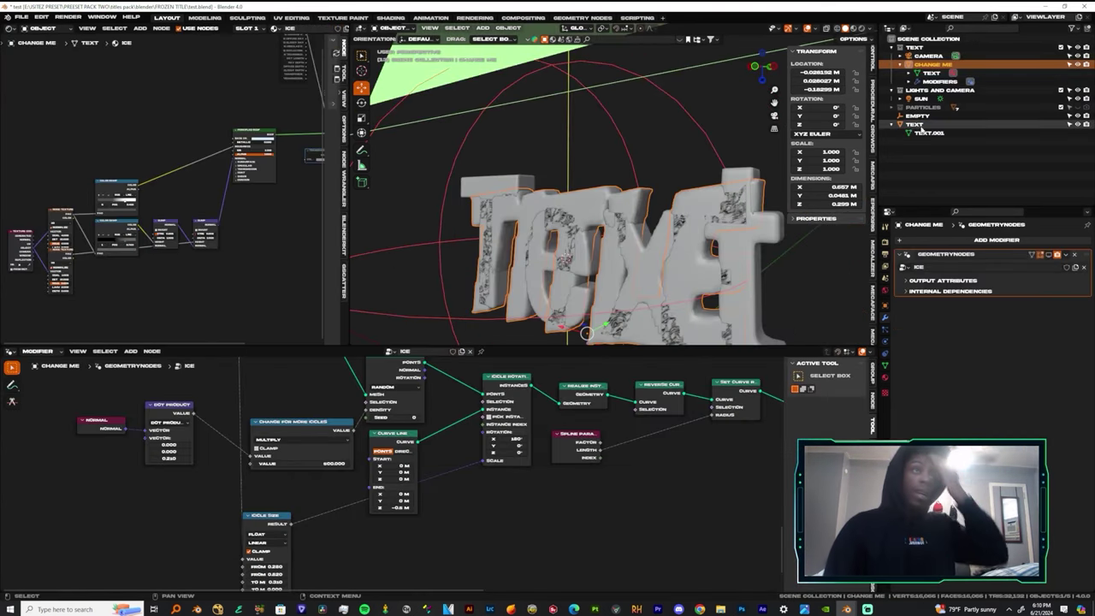
# - Add a Geometry Nodes modifier with a new node tree to the new text
pyautogui.moveTo(736, 274); pyautogui.dragTo(512, 265, button='middle')
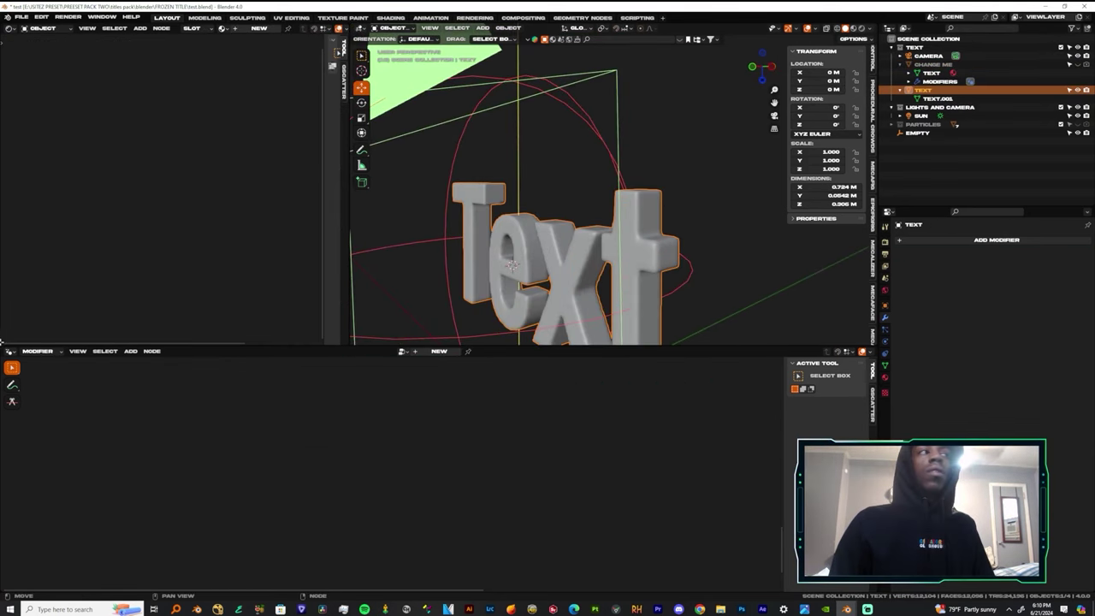
pyautogui.click(11, 352)
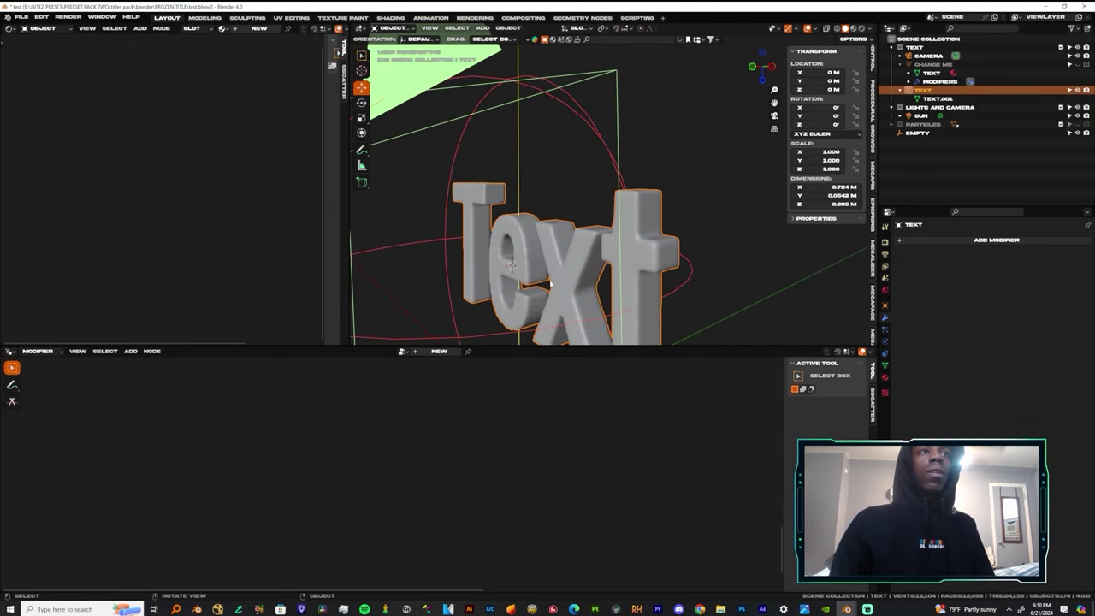
pyautogui.click(403, 352)
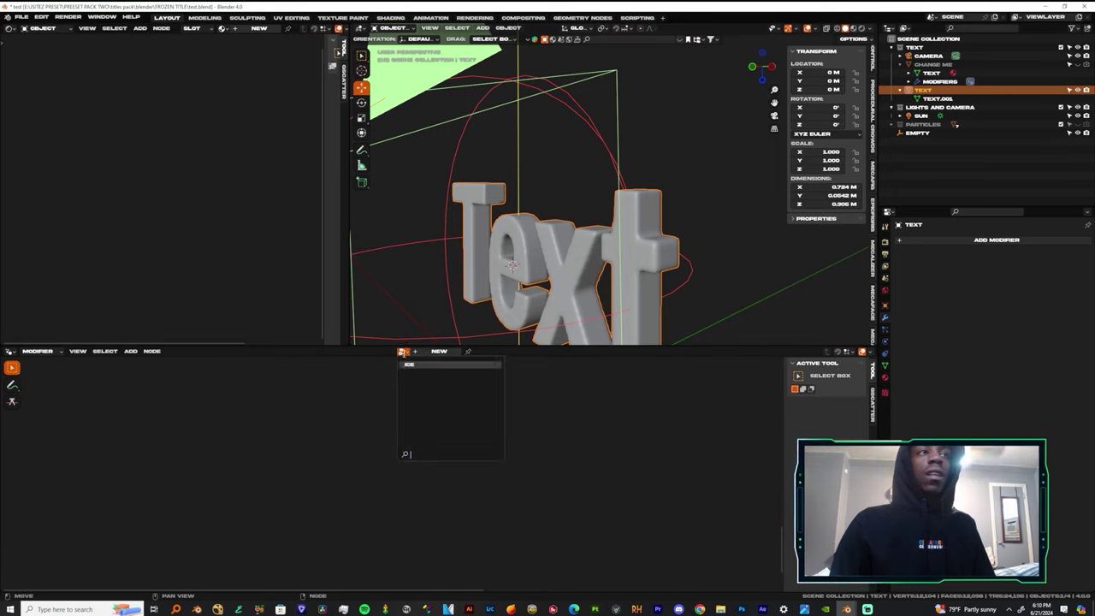
pyautogui.click(411, 366)
pyautogui.click(417, 351)
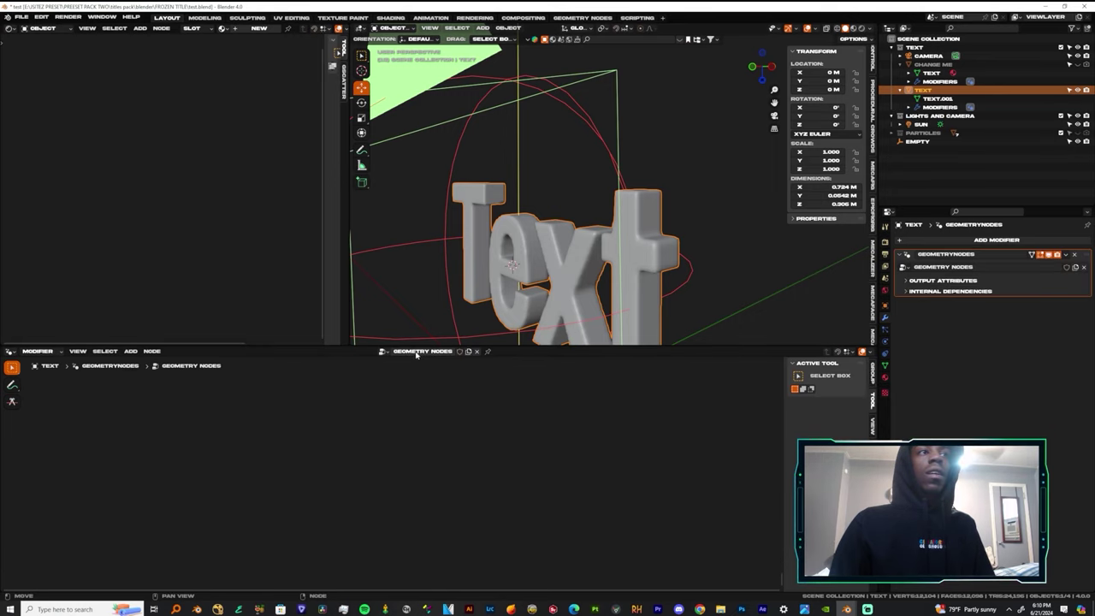
# - Replace the text's new node tree with the existing ICE geometry node group and inspect the rendered icicles
pyautogui.click(384, 352)
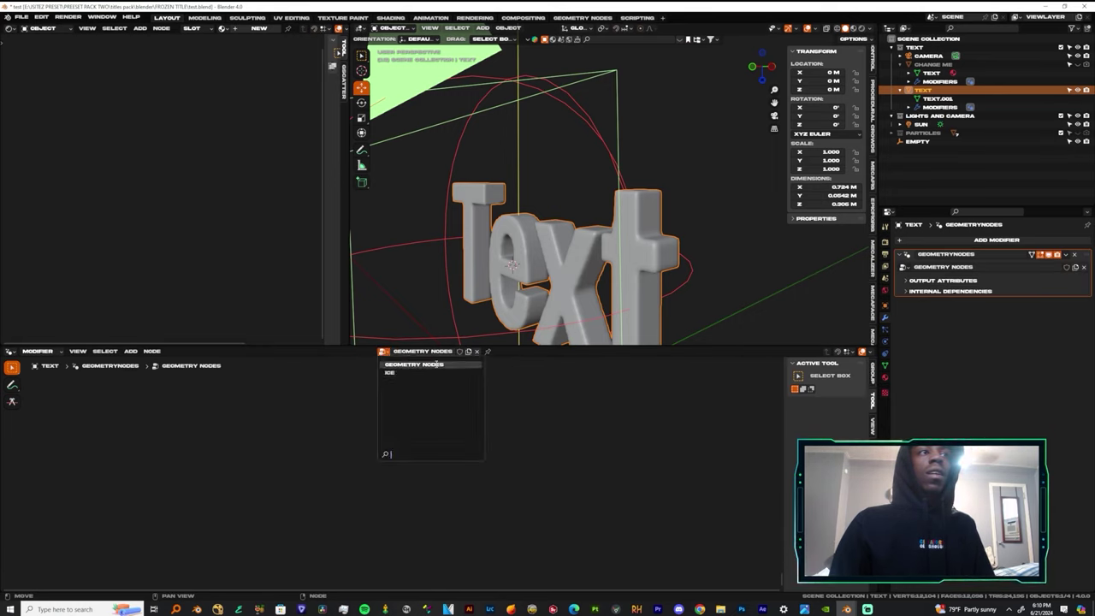
pyautogui.click(476, 351)
pyautogui.click(403, 352)
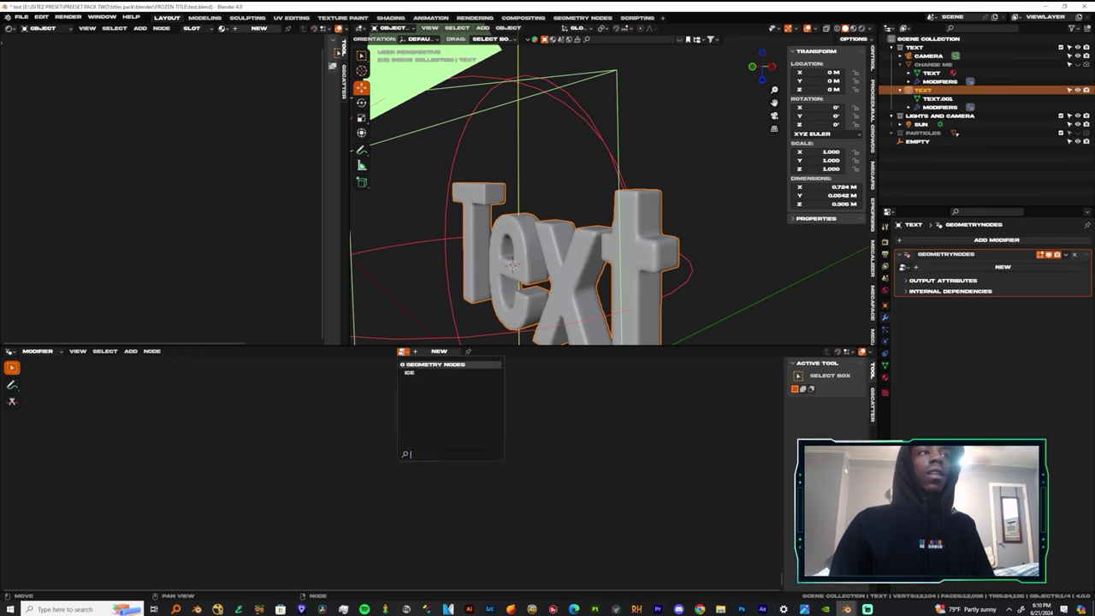
pyautogui.click(409, 372)
pyautogui.moveTo(522, 244); pyautogui.dragTo(667, 270, button='middle')
pyautogui.moveTo(747, 244); pyautogui.dragTo(697, 240, button='middle')
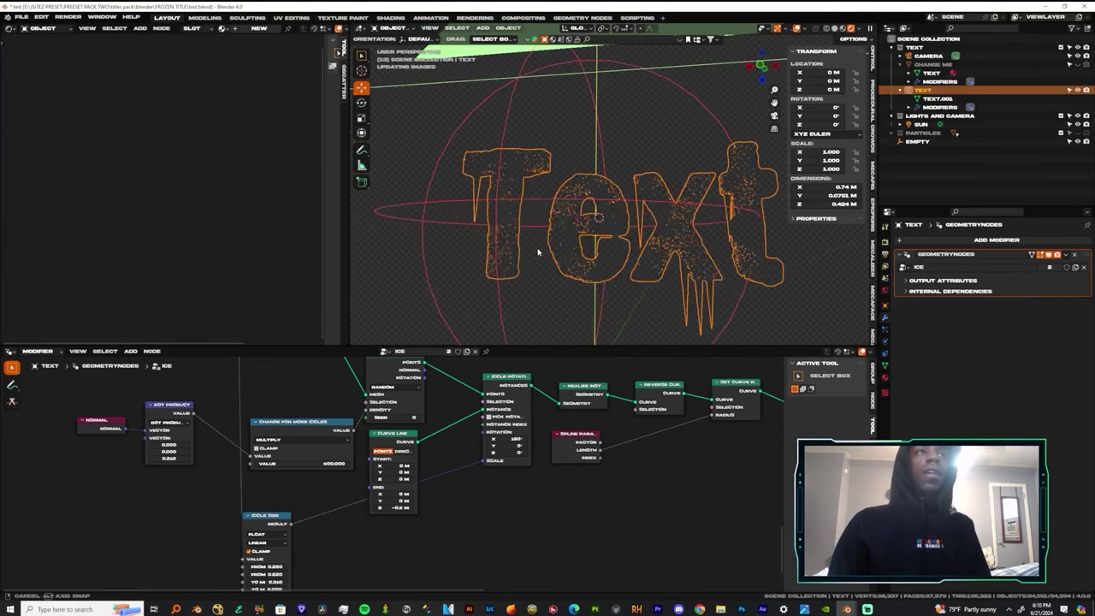
pyautogui.moveTo(596, 246); pyautogui.dragTo(574, 246, button='middle')
pyautogui.scroll(5, 573, 247)
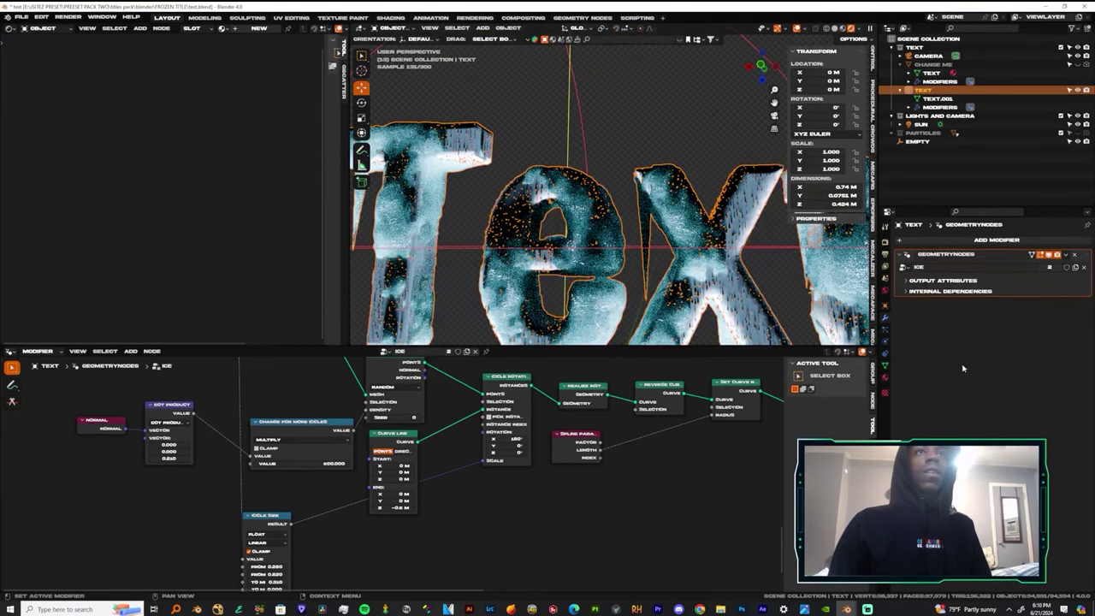
# - Turn off the ICE geometry nodes modifier's viewport display to see the bare lettering
pyautogui.click(1050, 256)
pyautogui.moveTo(591, 219); pyautogui.dragTo(625, 226, button='middle')
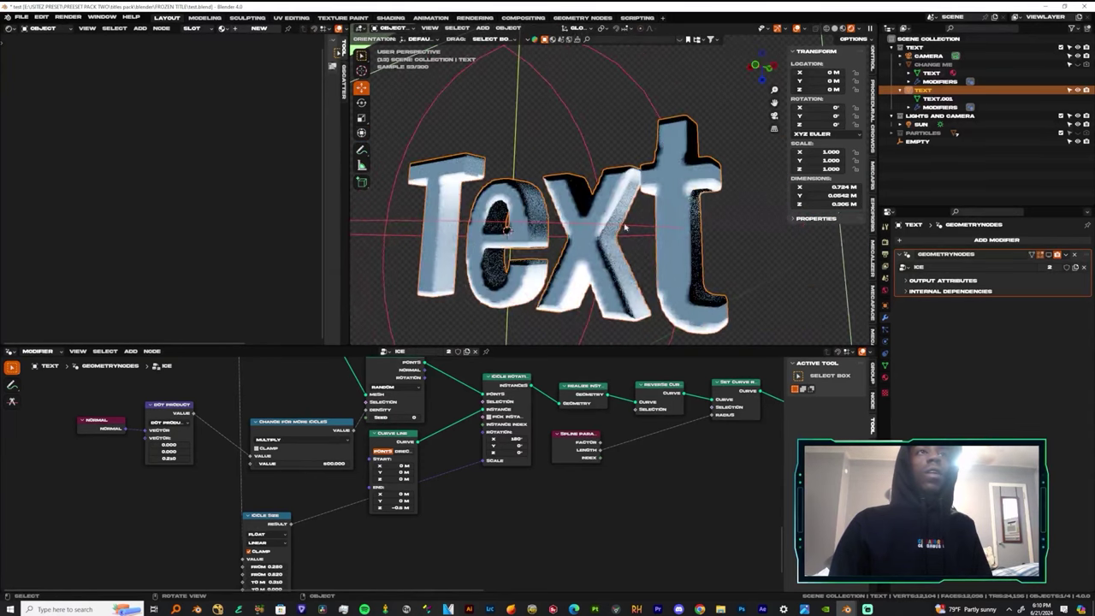
pyautogui.click(687, 40)
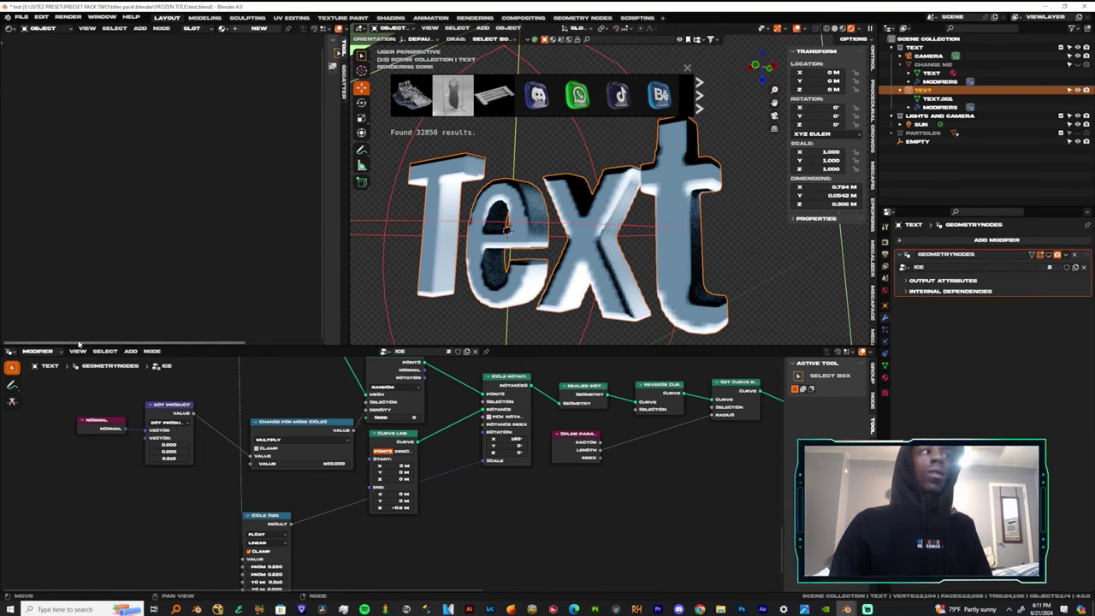
# - Switch the lower area to the Shader Editor and assign the first existing ICE material to the text
pyautogui.click(10, 352)
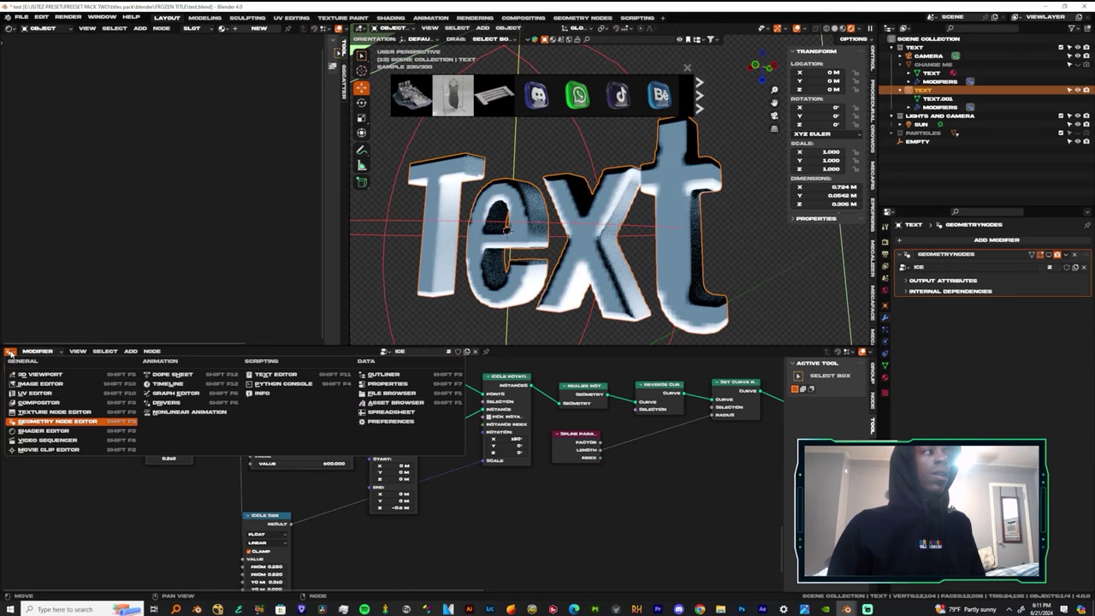
pyautogui.click(60, 431)
pyautogui.click(395, 351)
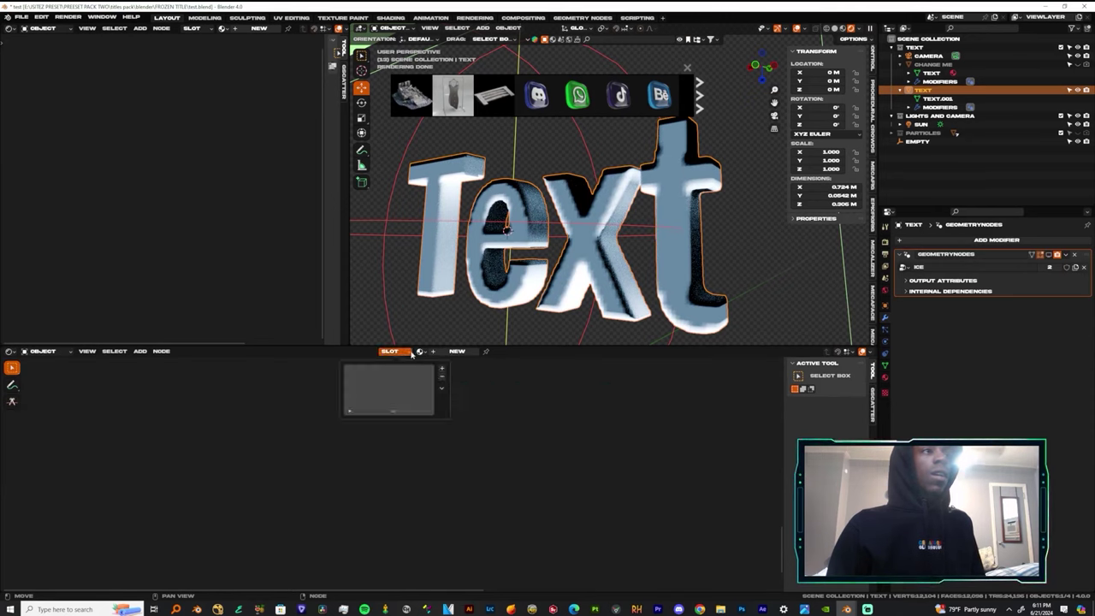
pyautogui.click(420, 352)
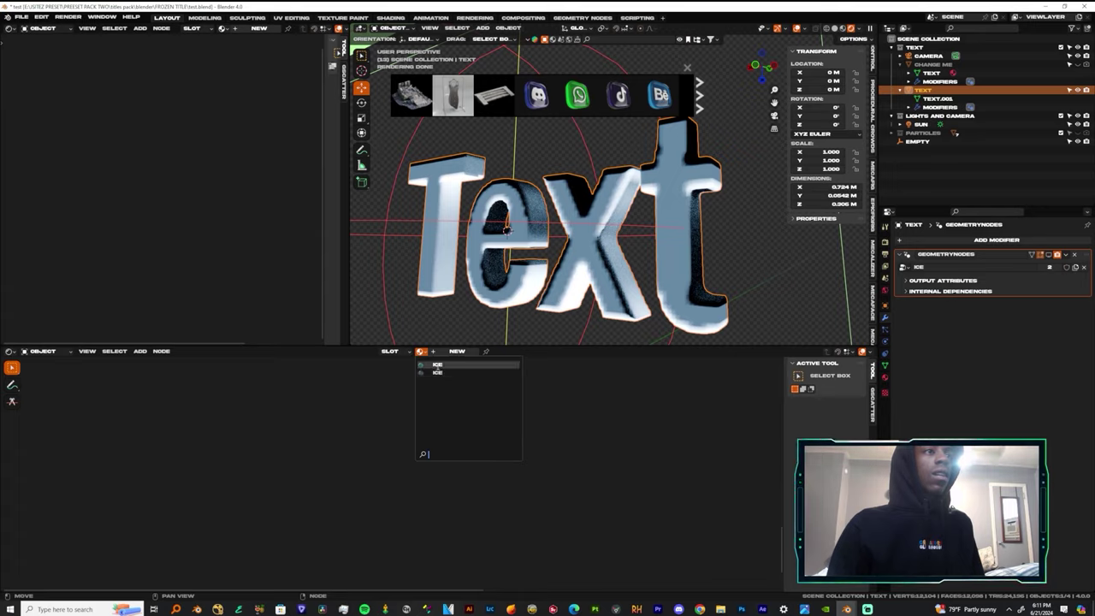
pyautogui.click(437, 364)
pyautogui.moveTo(617, 248)
pyautogui.mouseDown(button='middle')
pyautogui.moveTo(641, 237)
pyautogui.moveTo(650, 256)
pyautogui.moveTo(634, 243)
pyautogui.mouseUp(button='middle')
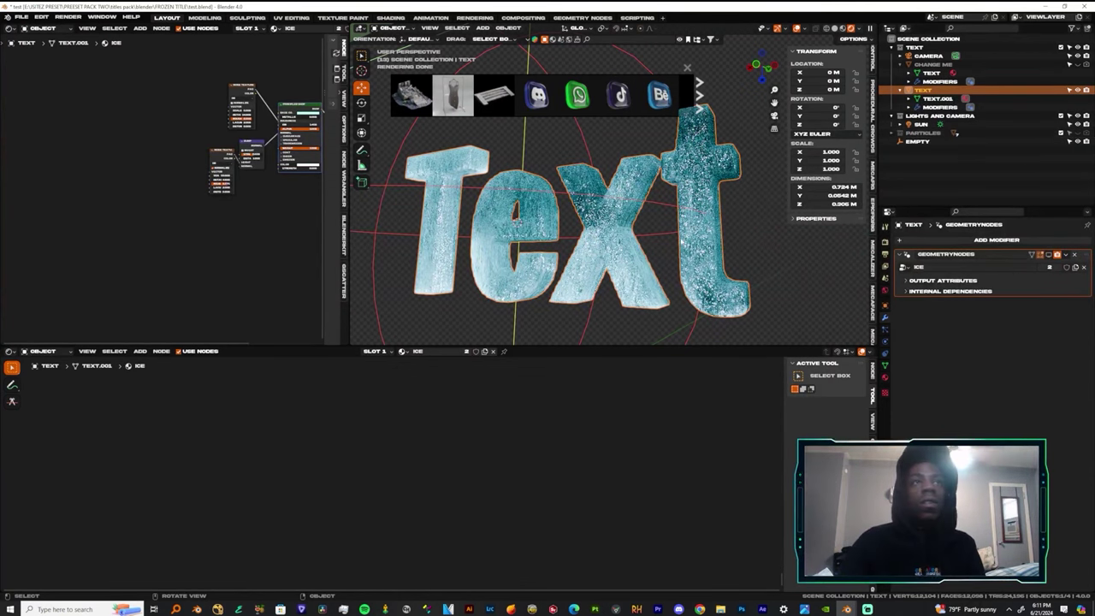
pyautogui.moveTo(637, 231); pyautogui.dragTo(651, 238, button='middle')
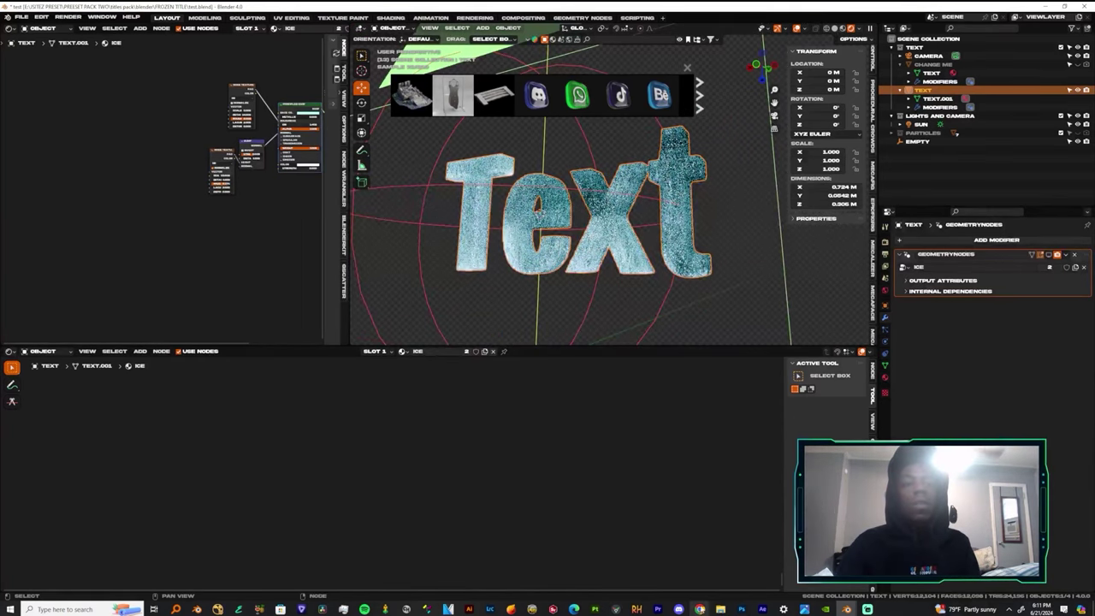
# - Switch to the web browser, search Google for "cg materials" and open the ambientCG site
pyautogui.moveTo(700, 610)
pyautogui.click(652, 566)
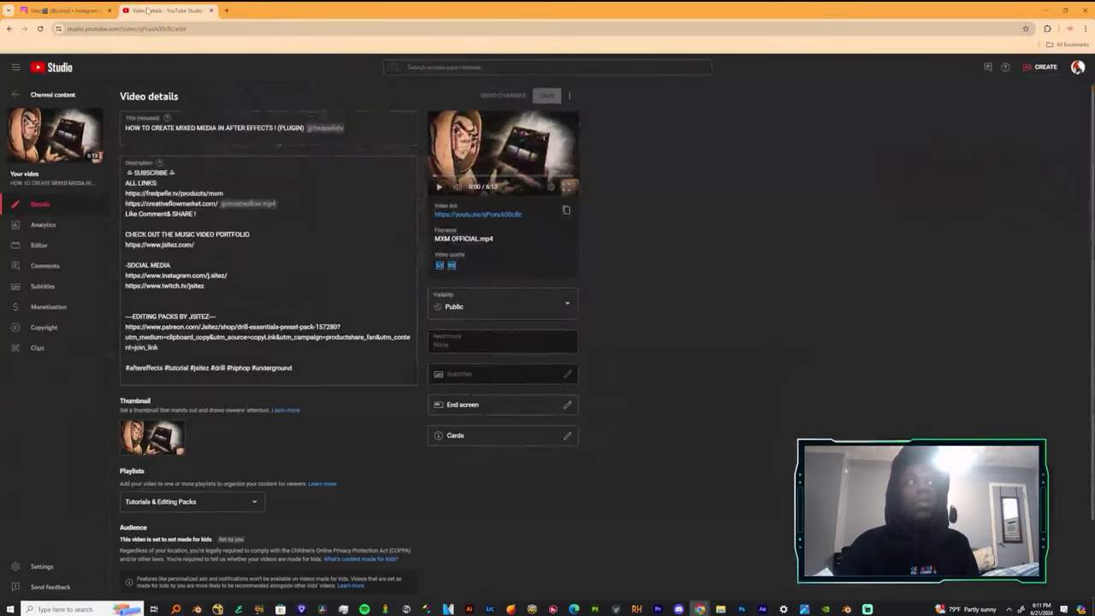
pyautogui.click(1052, 10)
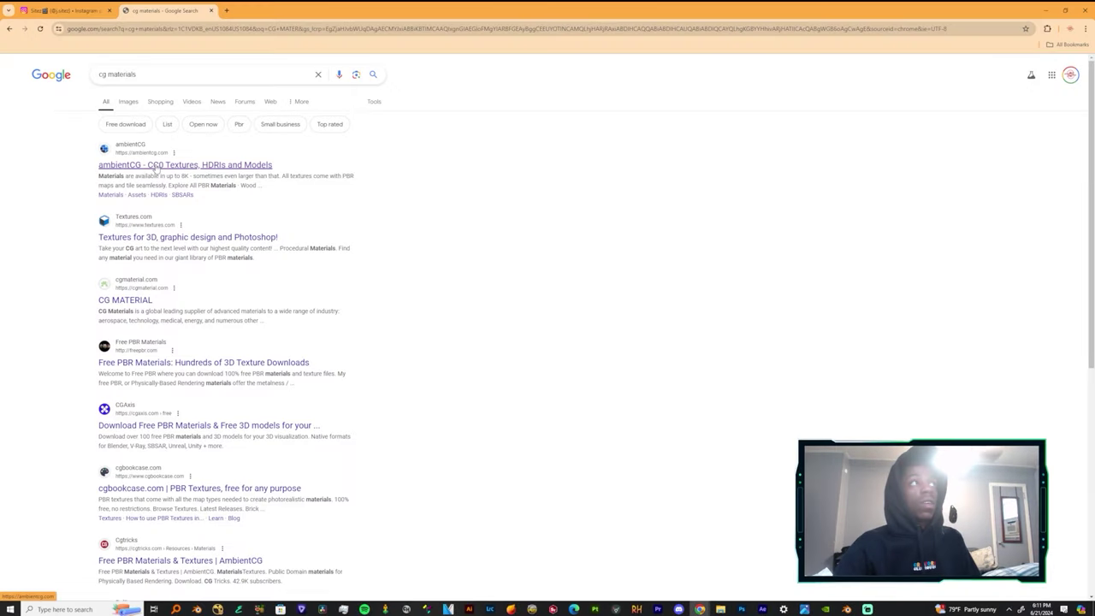
pyautogui.click(154, 165)
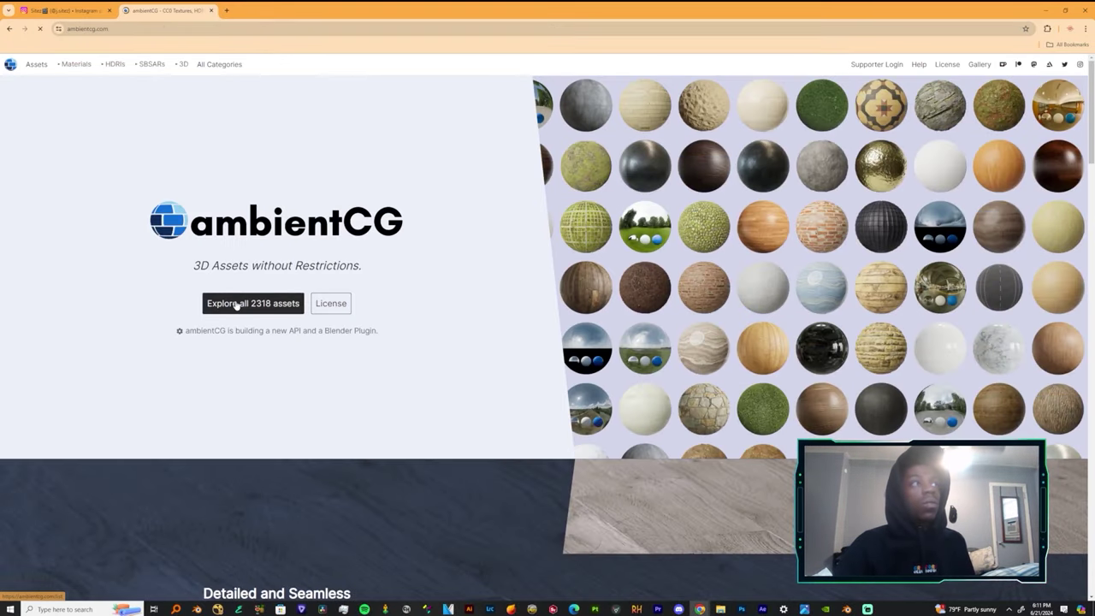
# - Browse ambientCG's full asset list for materials and return to Blender
pyautogui.click(239, 303)
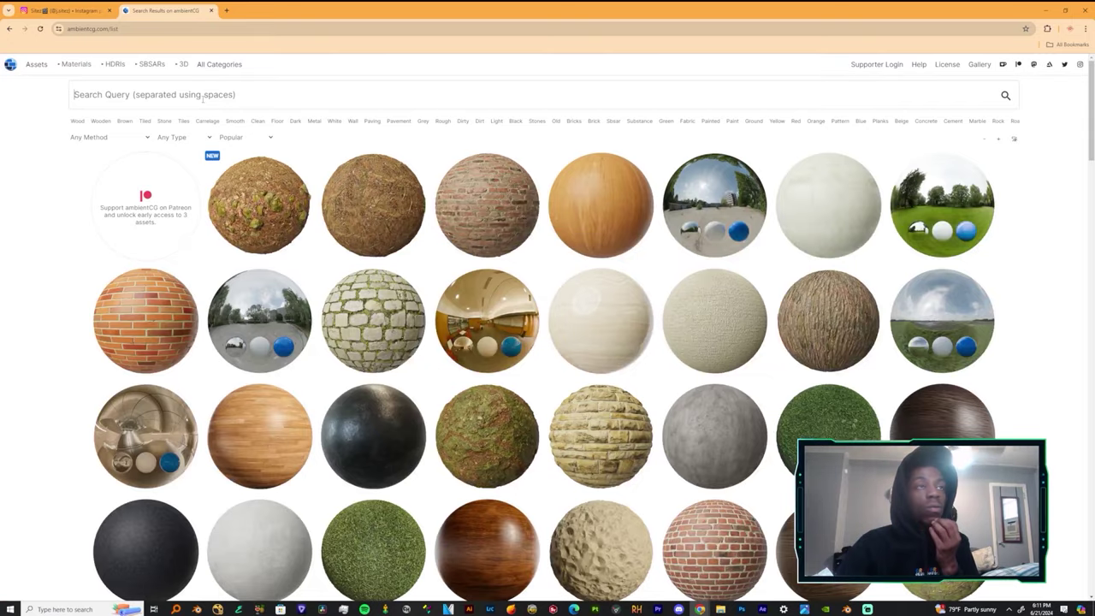
pyautogui.scroll(-4, 202, 96)
pyautogui.scroll(2, 203, 97)
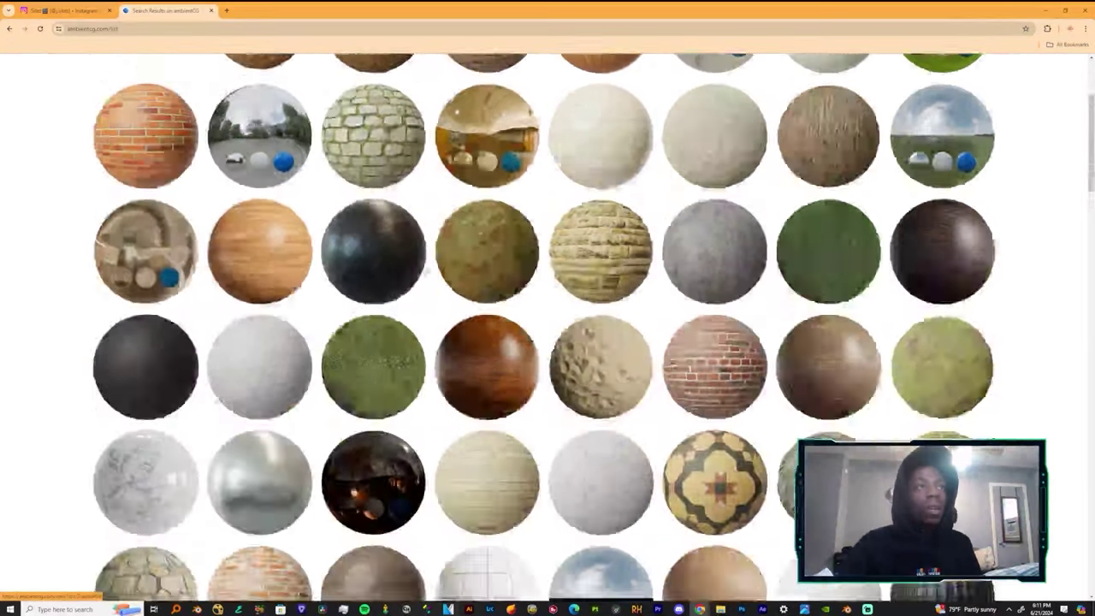
pyautogui.scroll(-4, 547, 325)
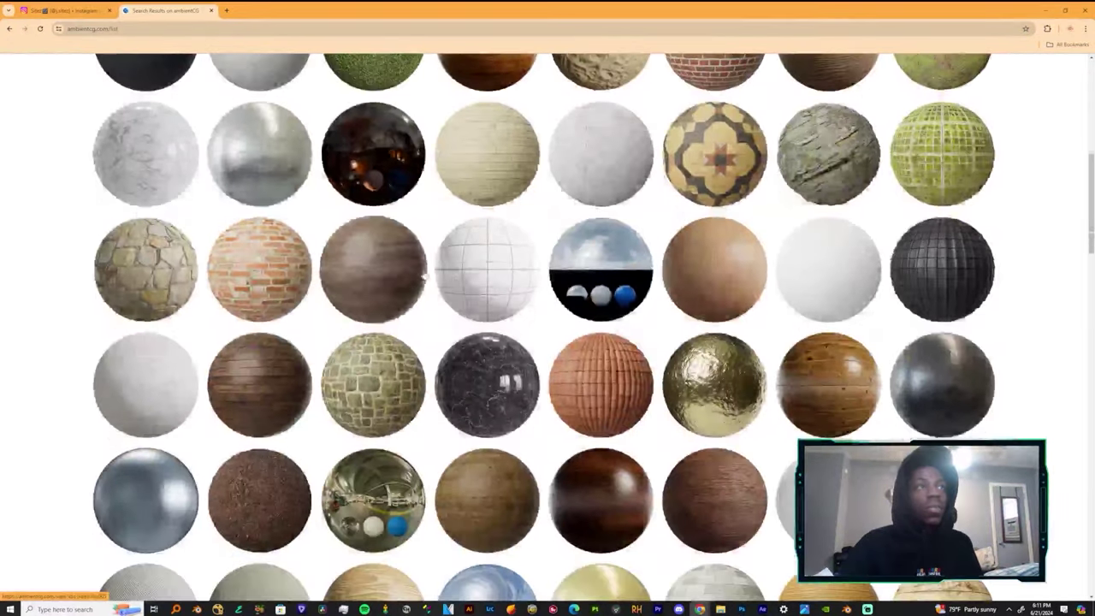
pyautogui.click(1045, 14)
# - Turn the ICE geometry nodes modifier's viewport display back on and inspect the icicles on the text up close
pyautogui.scroll(4, 622, 285)
pyautogui.scroll(-6, 621, 286)
pyautogui.moveTo(621, 286); pyautogui.dragTo(787, 267, button='middle')
pyautogui.click(1049, 254)
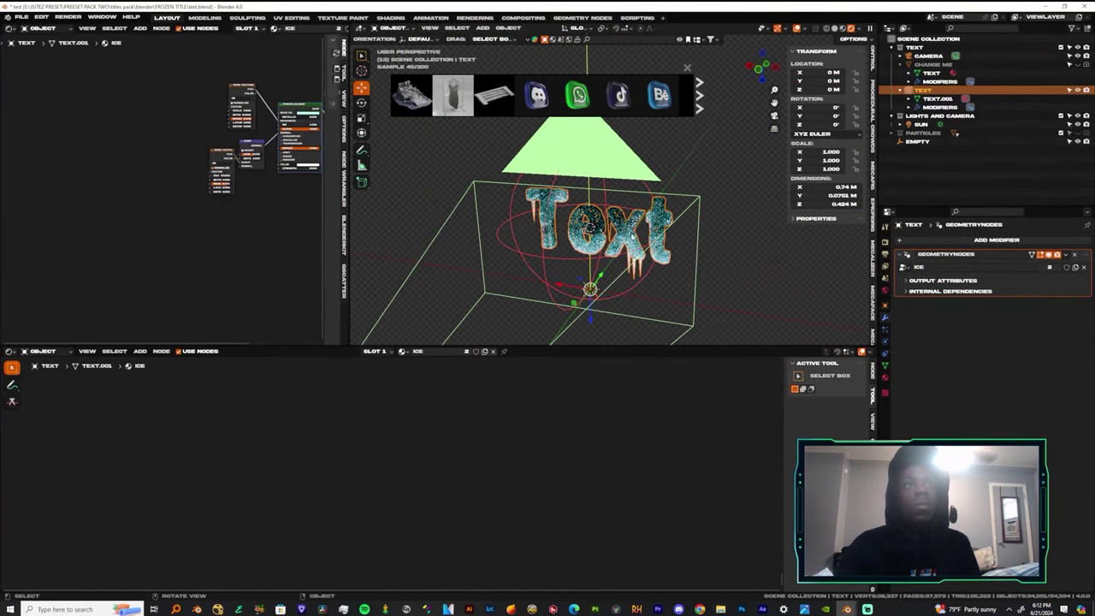
pyautogui.scroll(3, 638, 221)
pyautogui.moveTo(637, 221); pyautogui.dragTo(665, 267, button='middle')
pyautogui.scroll(4, 606, 224)
pyautogui.moveTo(505, 224); pyautogui.dragTo(599, 208, button='middle')
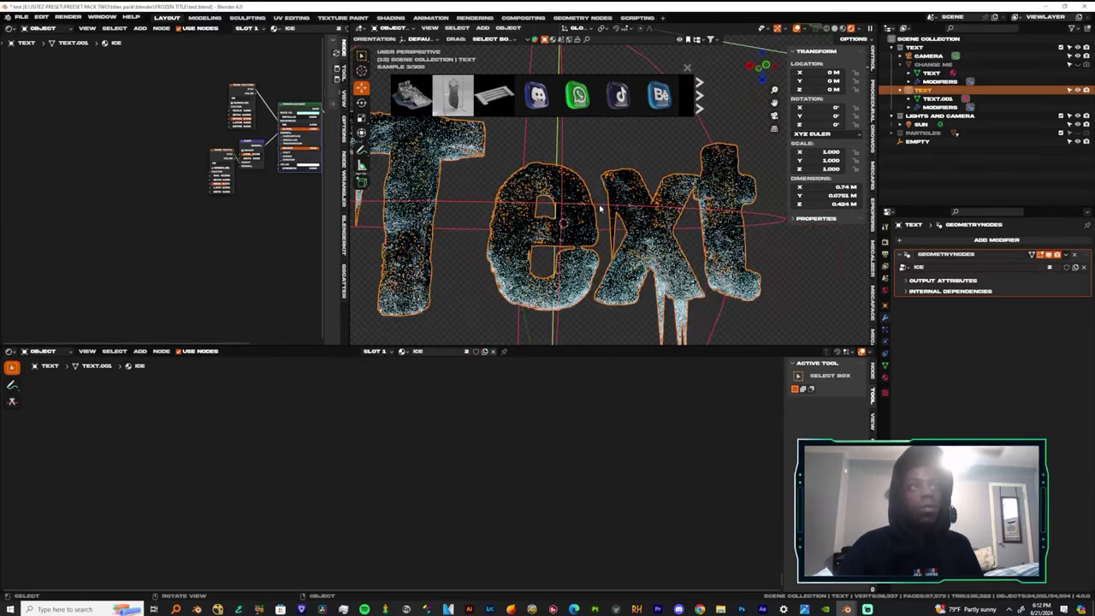